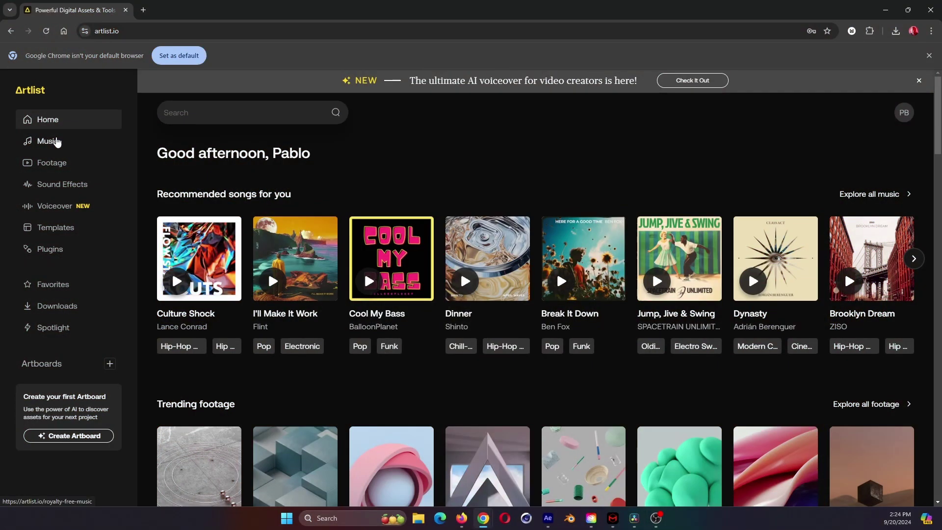
- Browse Artlist's Music, Footage, Sound Effects and Templates libraries, scrolling through the music and template pages
{"action": "left_click", "coordinate": [57, 141]}
{"action": "scroll", "coordinate": [363, 266], "scroll_direction": "down", "scroll_amount": 2}
{"action": "scroll", "coordinate": [370, 290], "scroll_direction": "down", "scroll_amount": 3}
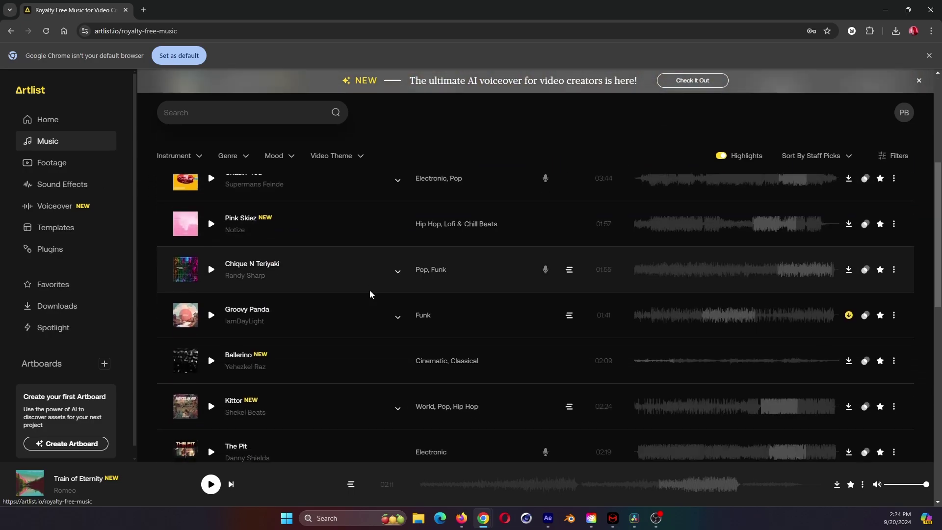
{"action": "scroll", "coordinate": [369, 293], "scroll_direction": "down", "scroll_amount": 3}
{"action": "left_click", "coordinate": [52, 163]}
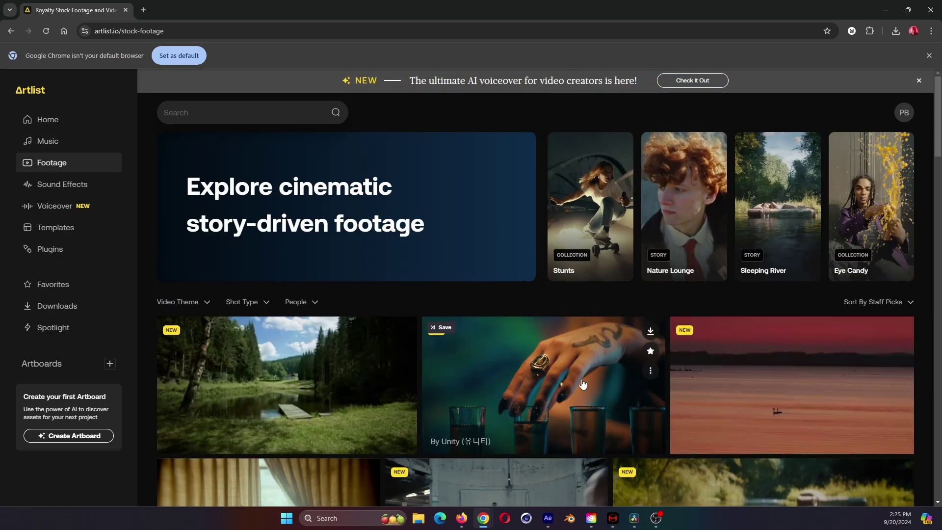
{"action": "left_click", "coordinate": [62, 184]}
{"action": "left_click", "coordinate": [55, 228]}
{"action": "scroll", "coordinate": [416, 362], "scroll_direction": "down", "scroll_amount": 3}
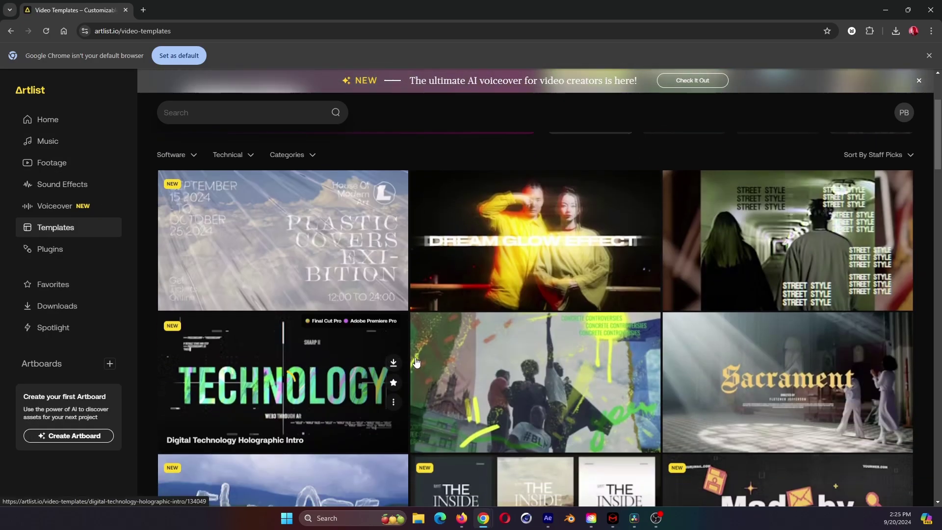
{"action": "scroll", "coordinate": [416, 362], "scroll_direction": "down", "scroll_amount": 3}
{"action": "scroll", "coordinate": [416, 362], "scroll_direction": "down", "scroll_amount": 3}
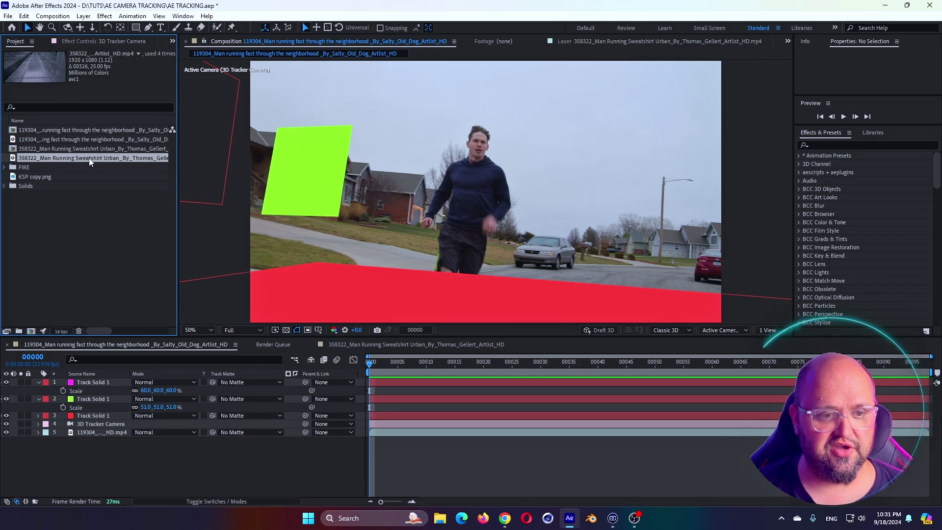
- Build the HD 2 composition from the running-man clip, scrub through the shot, and reselect the layer
{"action": "left_click", "coordinate": [32, 332]}
{"action": "left_click_drag", "start_coordinate": [444, 372], "coordinate": [375, 408]}
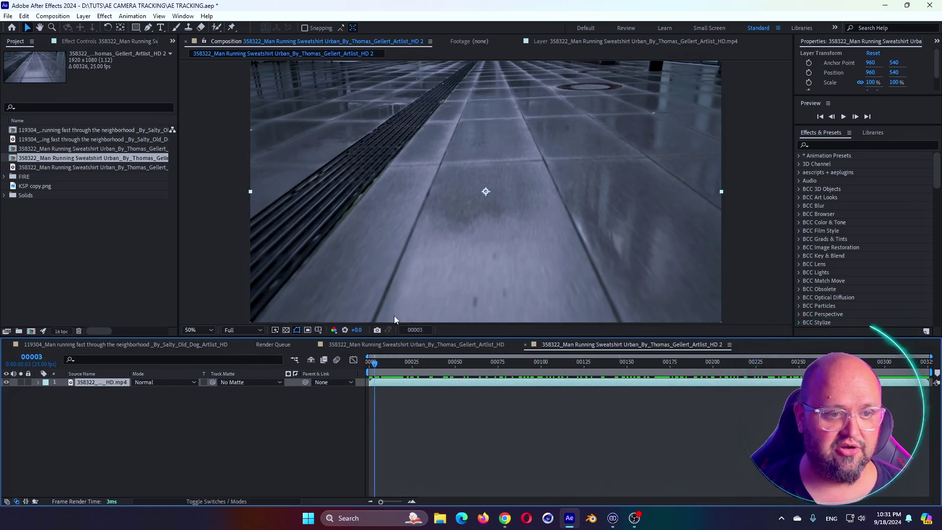
{"action": "mouse_move", "coordinate": [495, 363]}
{"action": "left_mouse_down"}
{"action": "mouse_move", "coordinate": [504, 384]}
{"action": "mouse_move", "coordinate": [625, 414]}
{"action": "left_mouse_up"}
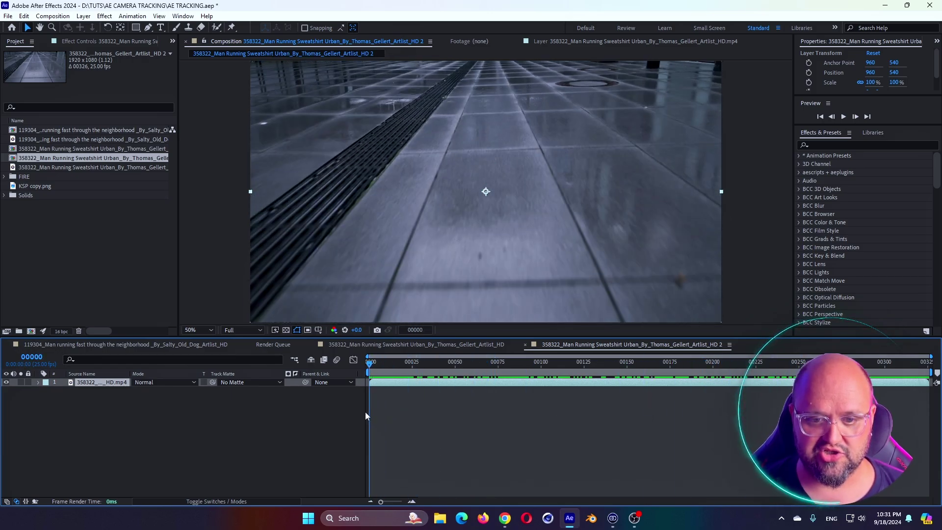
{"action": "mouse_move", "coordinate": [626, 414]}
{"action": "left_mouse_down"}
{"action": "mouse_move", "coordinate": [387, 436]}
{"action": "mouse_move", "coordinate": [907, 459]}
{"action": "left_mouse_up"}
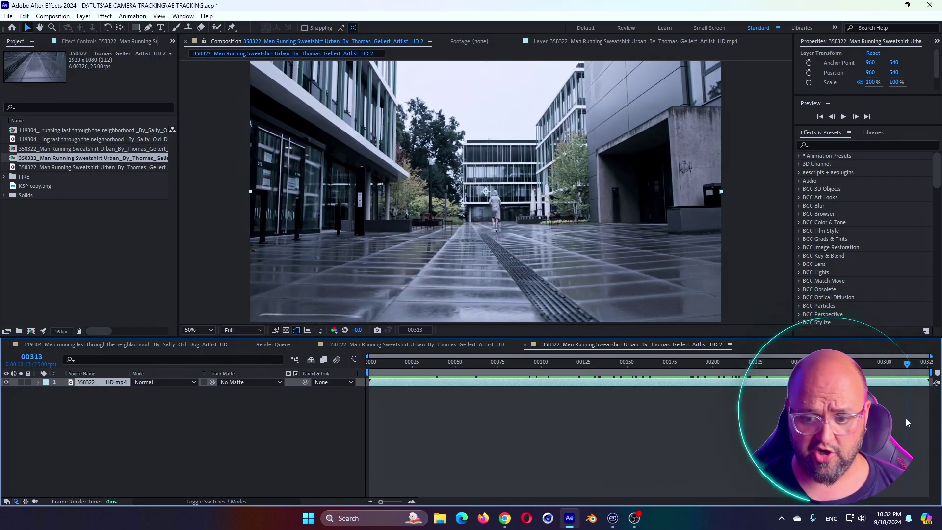
{"action": "left_click_drag", "start_coordinate": [907, 422], "coordinate": [444, 315]}
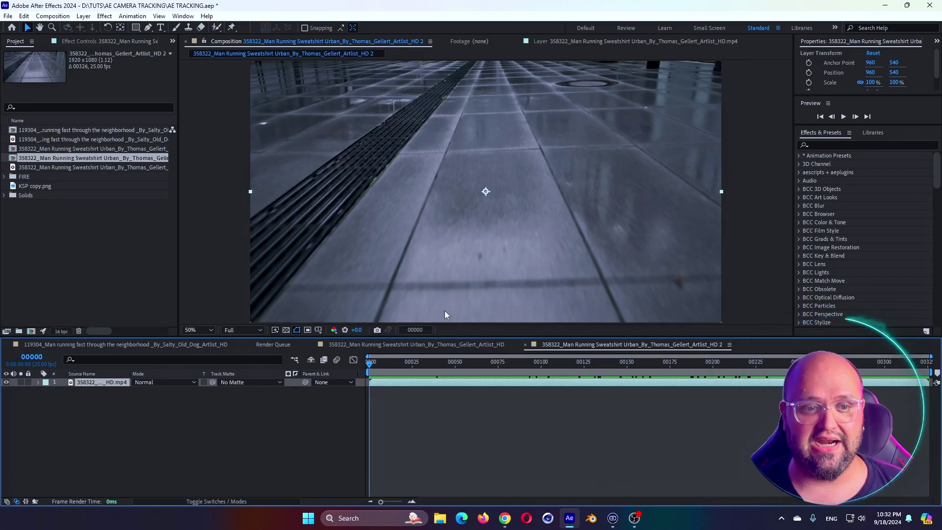
{"action": "left_click", "coordinate": [106, 407]}
{"action": "left_click", "coordinate": [96, 382]}
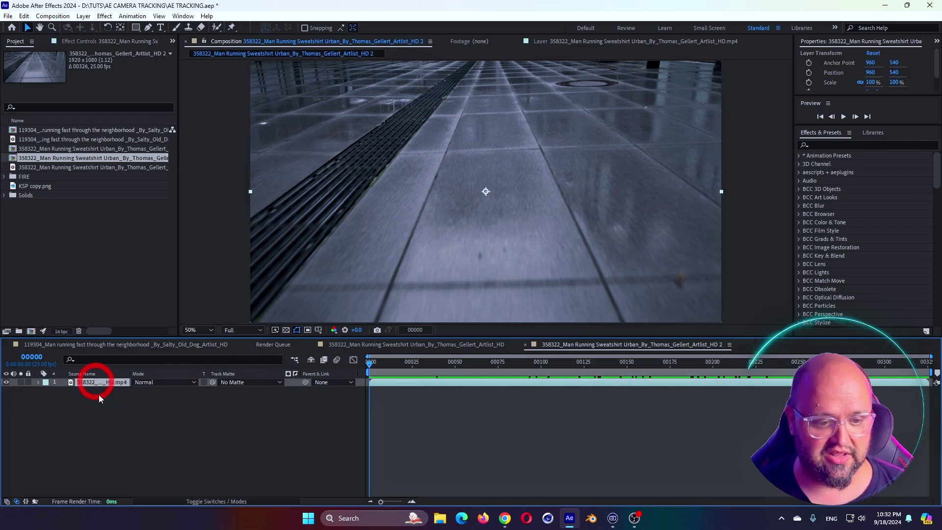
- Apply Animation > Track Camera to the running footage to start the 3D Camera Tracker analysis
{"action": "left_click", "coordinate": [139, 18]}
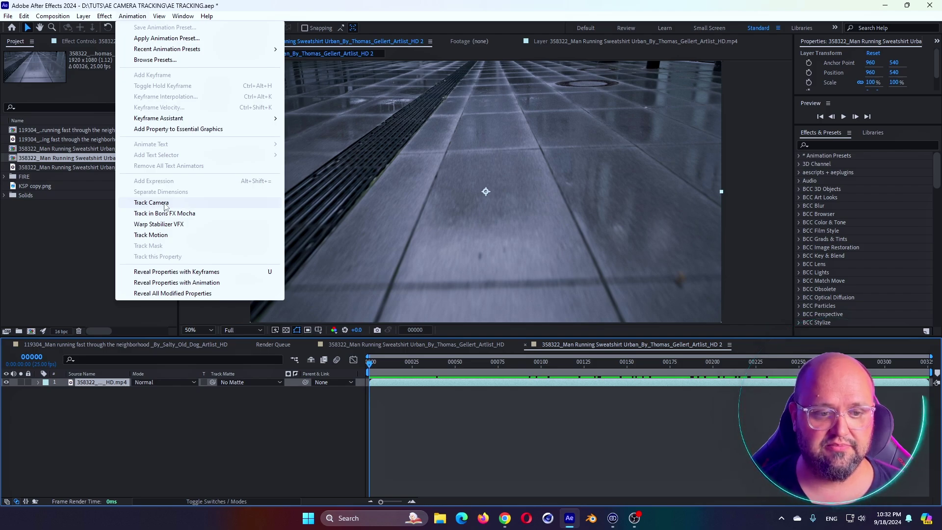
{"action": "left_click", "coordinate": [151, 203]}
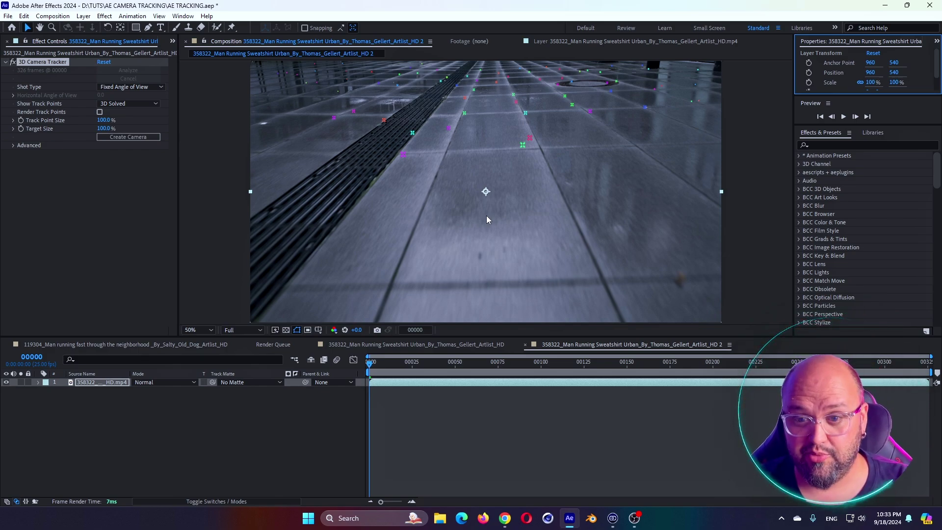
- Set Track Point Size to 260% and lasso floor track points to preview a ground-plane target
{"action": "mouse_move", "coordinate": [425, 363]}
{"action": "left_mouse_down"}
{"action": "mouse_move", "coordinate": [757, 378]}
{"action": "mouse_move", "coordinate": [432, 379]}
{"action": "left_mouse_up"}
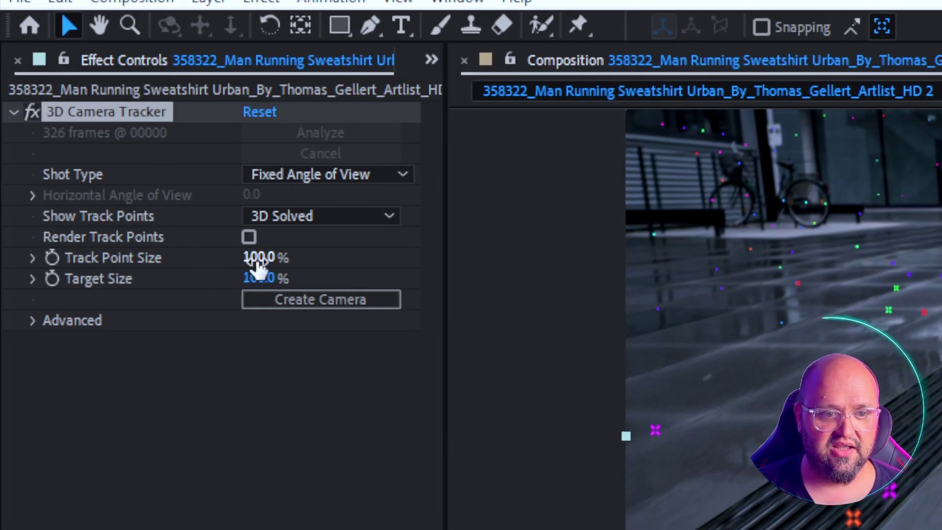
{"action": "left_click_drag", "start_coordinate": [256, 260], "coordinate": [283, 260]}
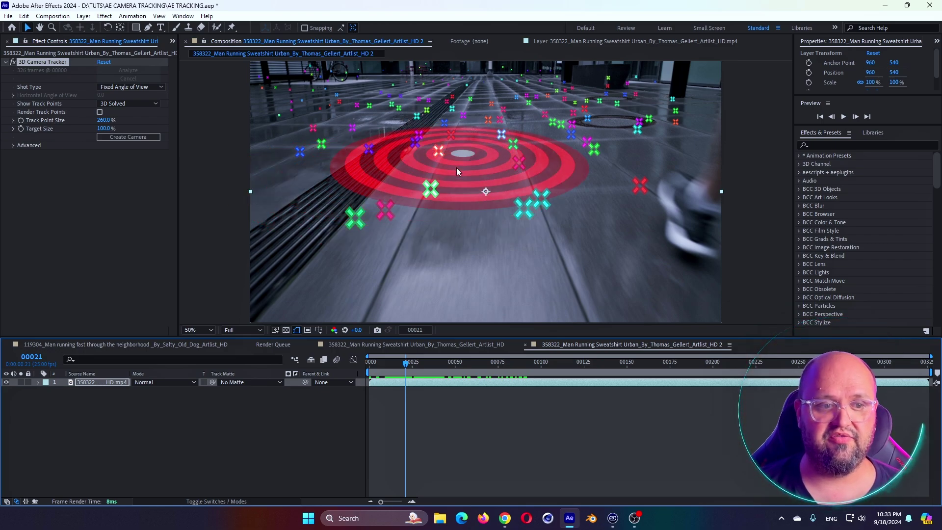
{"action": "mouse_move", "coordinate": [432, 137]}
{"action": "left_mouse_down"}
{"action": "mouse_move", "coordinate": [417, 169]}
{"action": "mouse_move", "coordinate": [482, 155]}
{"action": "left_mouse_up"}
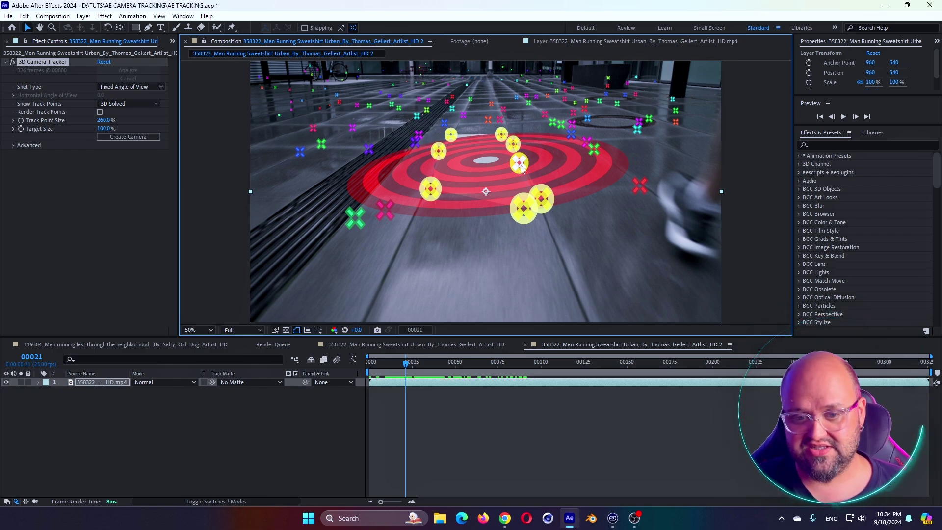
- Enable Detailed Analysis in the tracker's Advanced options, keeping Solve Method on Auto Detect
{"action": "left_click", "coordinate": [13, 147]}
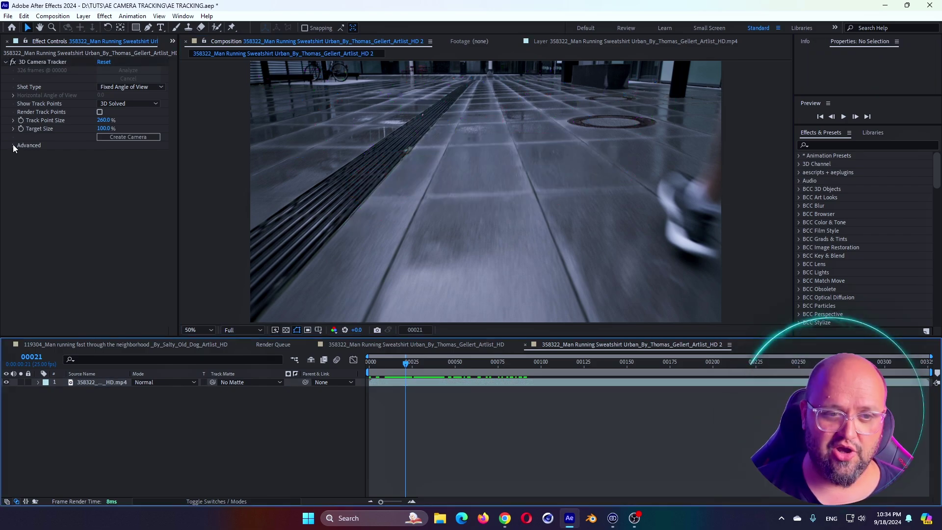
{"action": "left_click", "coordinate": [13, 146]}
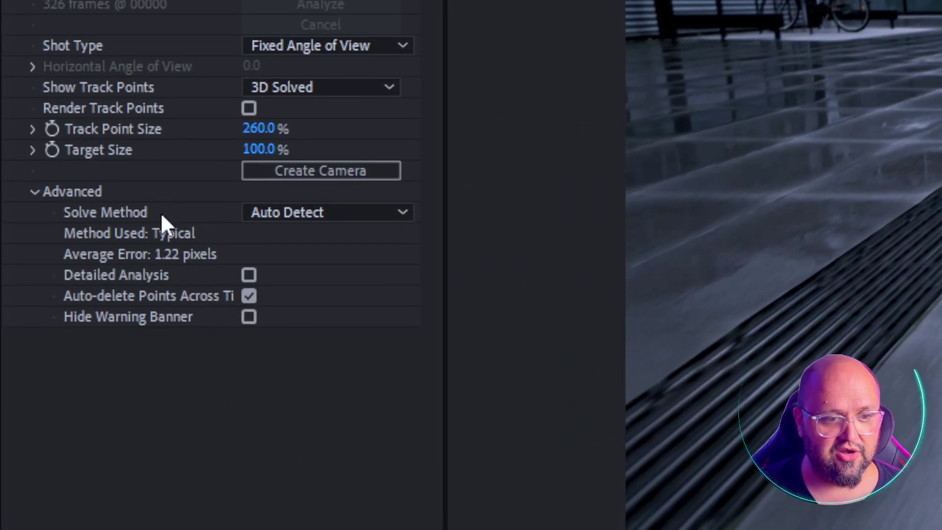
{"action": "left_click", "coordinate": [282, 216]}
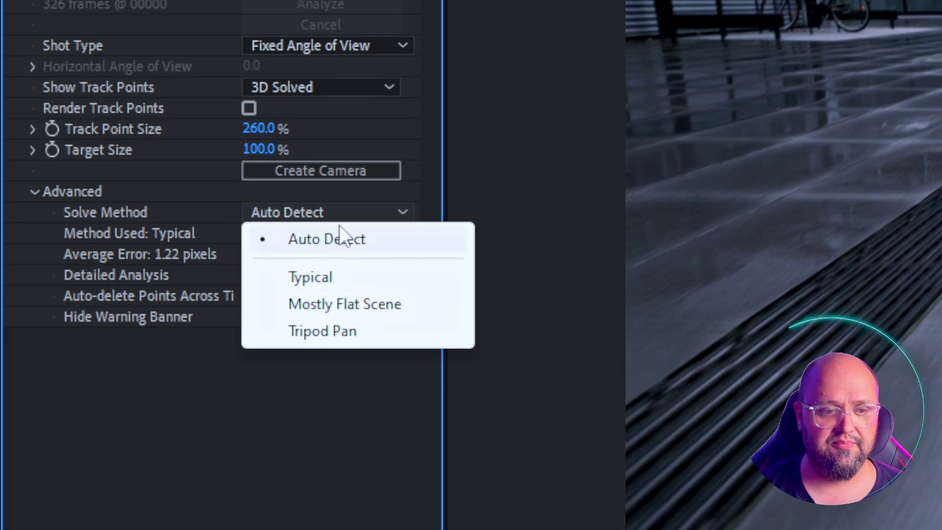
{"action": "left_click", "coordinate": [315, 244]}
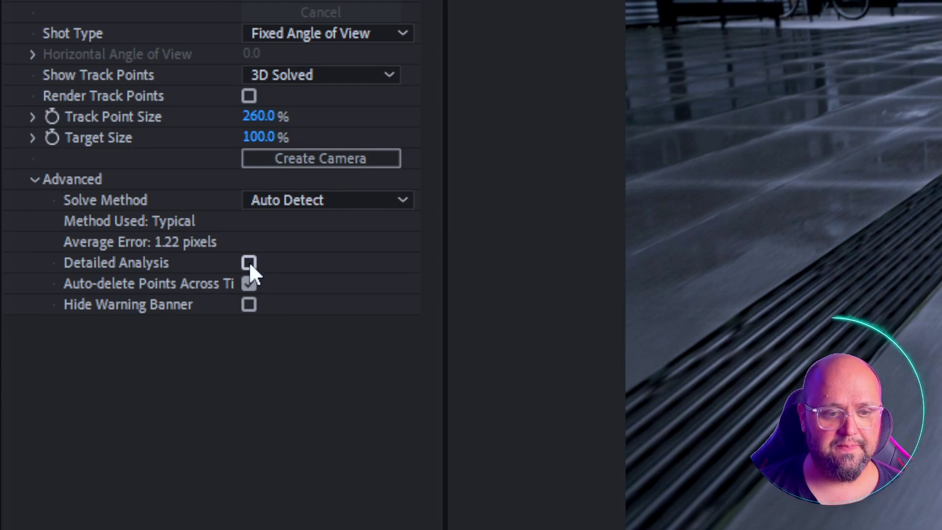
{"action": "left_click", "coordinate": [248, 263]}
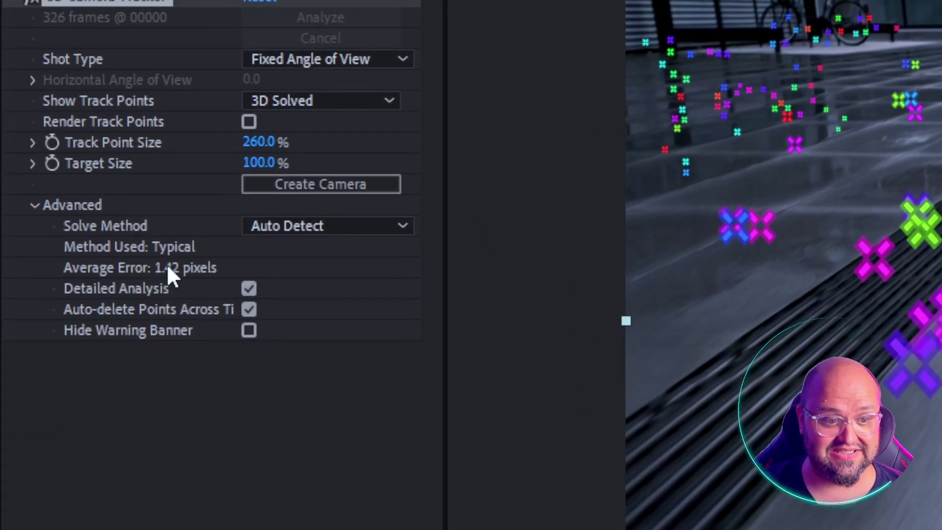
- Inspect the 260% track points from the clip start to frame 110, then deselect the tracker
{"action": "left_click", "coordinate": [177, 276]}
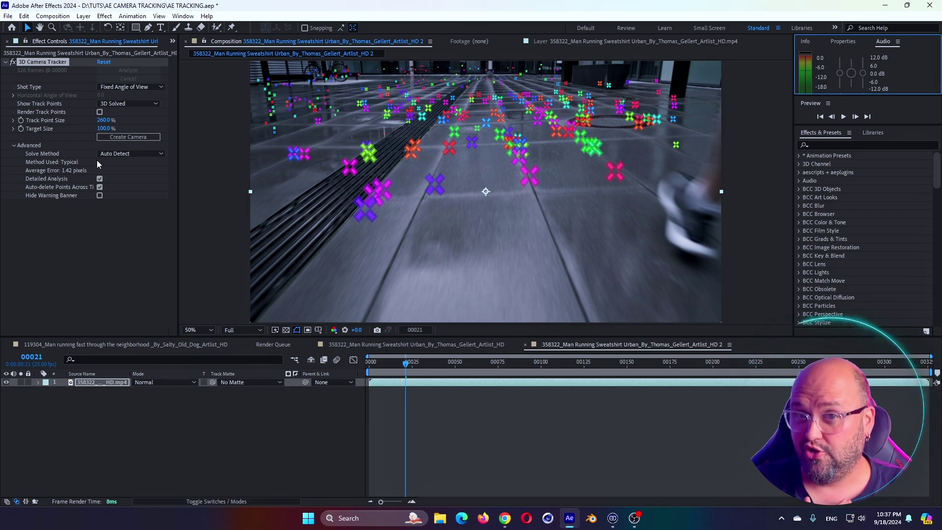
{"action": "left_click", "coordinate": [369, 364]}
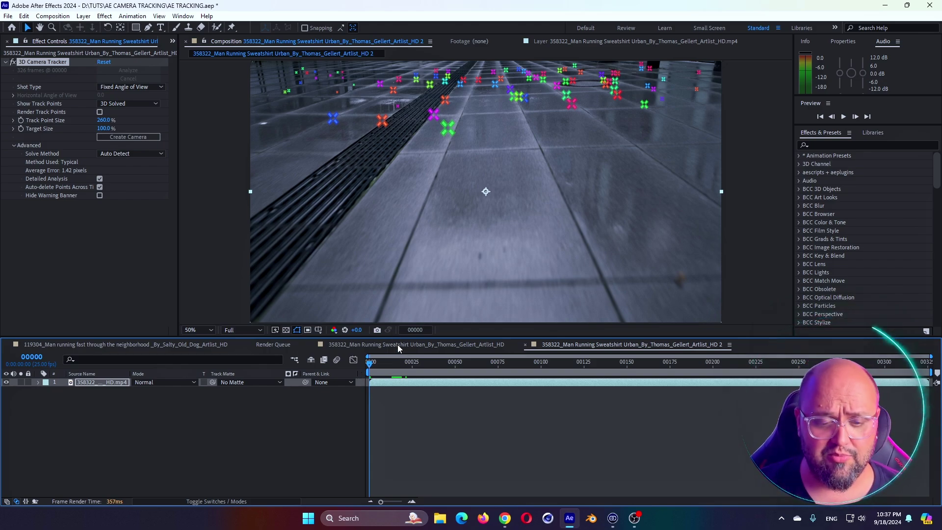
{"action": "left_click_drag", "start_coordinate": [394, 364], "coordinate": [547, 372]}
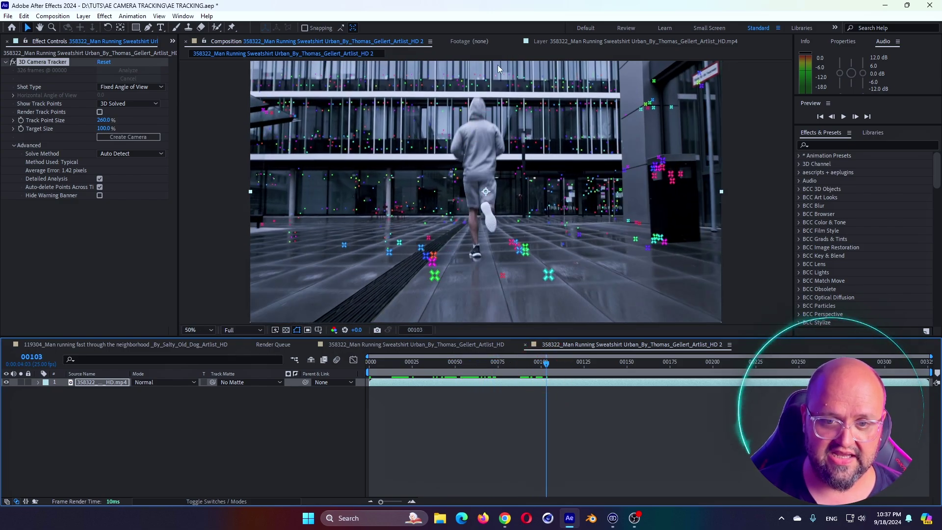
{"action": "left_click", "coordinate": [434, 99]}
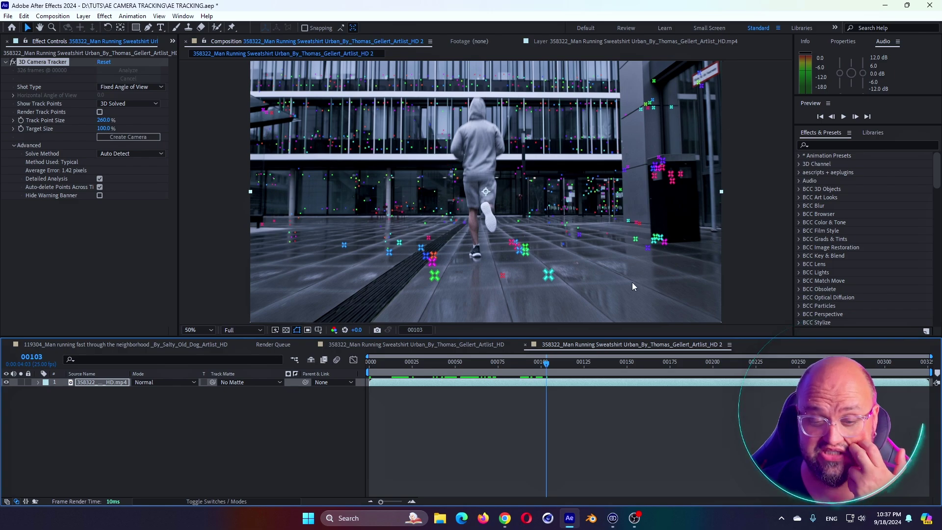
{"action": "left_click", "coordinate": [560, 363]}
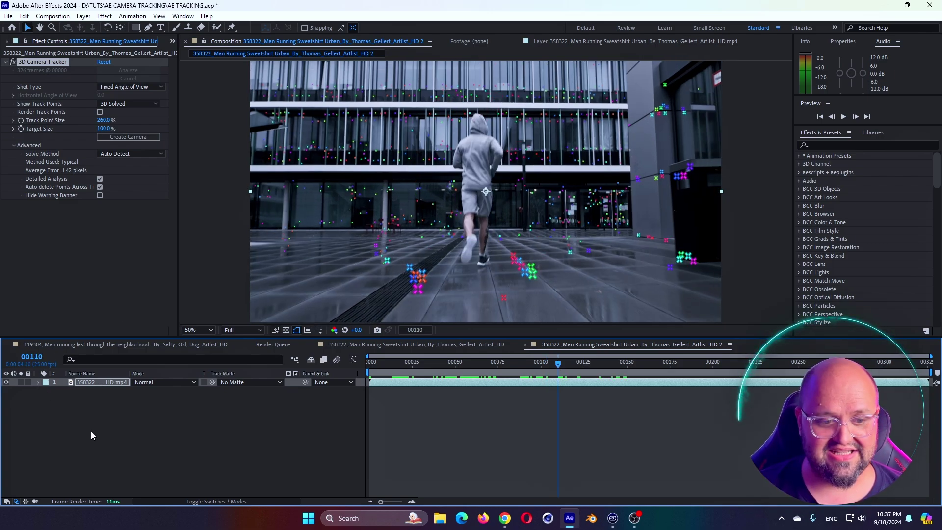
{"action": "left_click", "coordinate": [107, 384]}
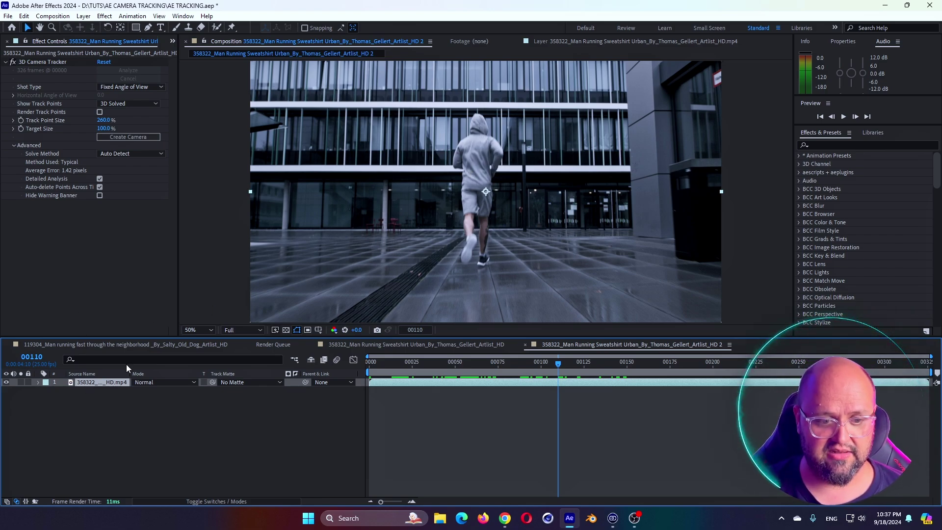
- Pre-compose the running footage layer into a new Comp 1 precomp
{"action": "left_click", "coordinate": [96, 384]}
{"action": "key", "text": "ctrl+shift+c"}
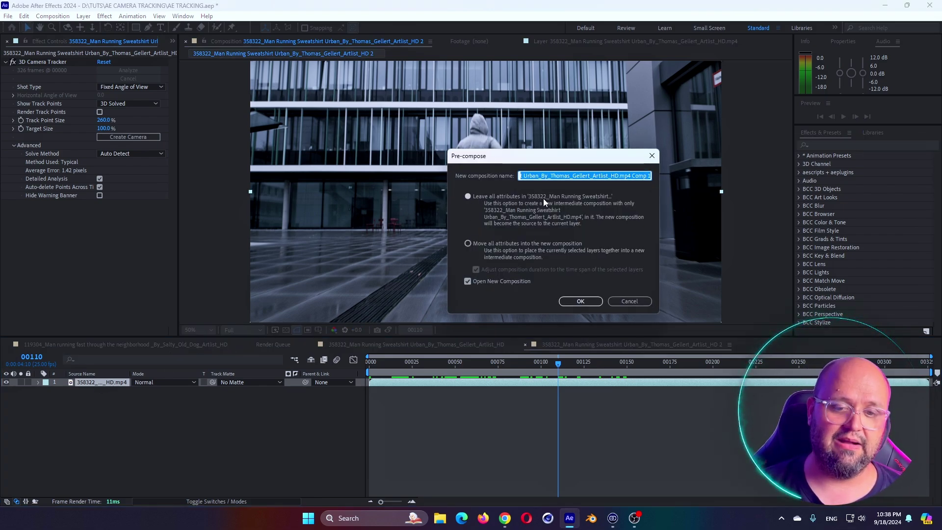
{"action": "left_click", "coordinate": [578, 303]}
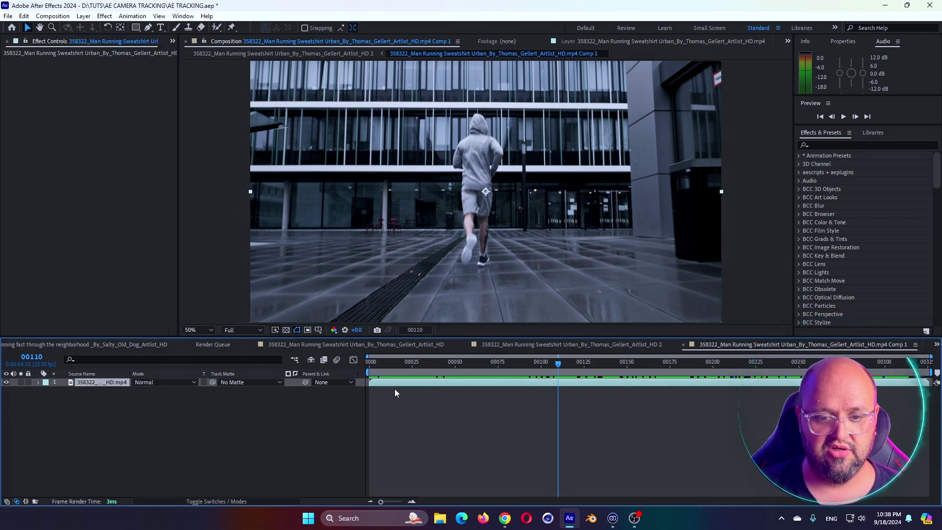
- Open the runner precomp from the main comp and move to frame 00113
{"action": "key", "text": "shift+comma"}
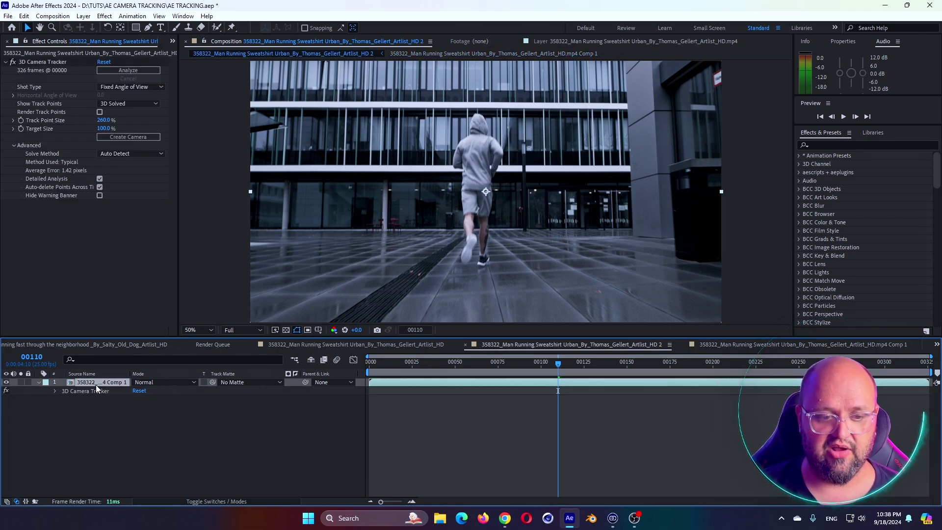
{"action": "double_click", "coordinate": [101, 385]}
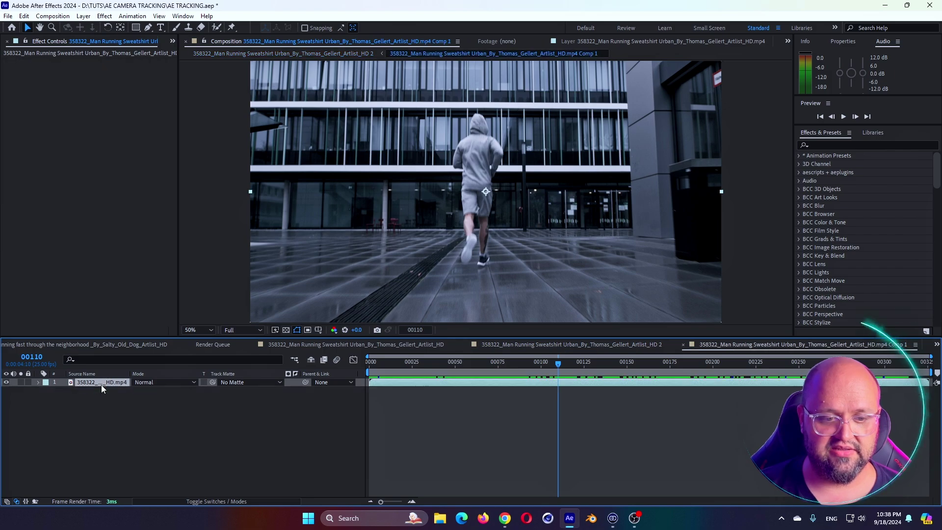
{"action": "left_click_drag", "start_coordinate": [395, 375], "coordinate": [564, 384]}
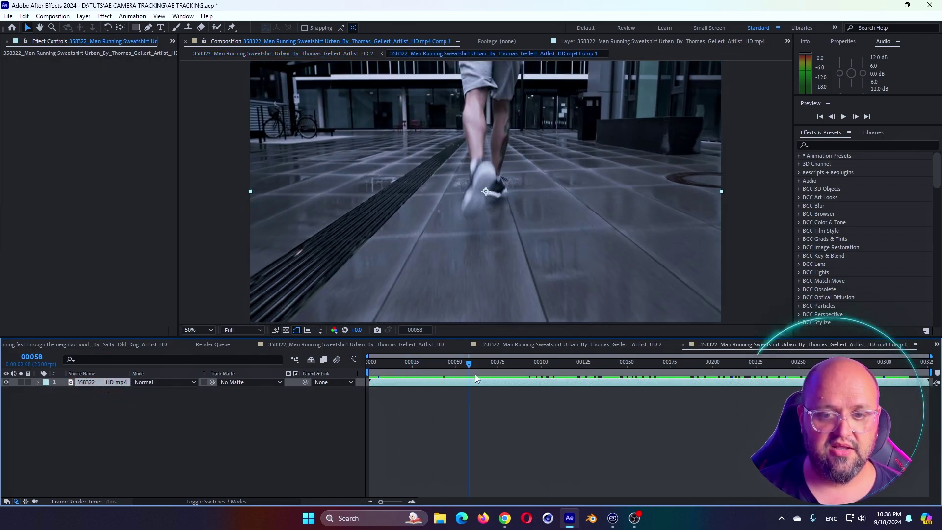
- Trace a closed Pen mask around the runner at frame 00113
{"action": "left_click", "coordinate": [148, 28]}
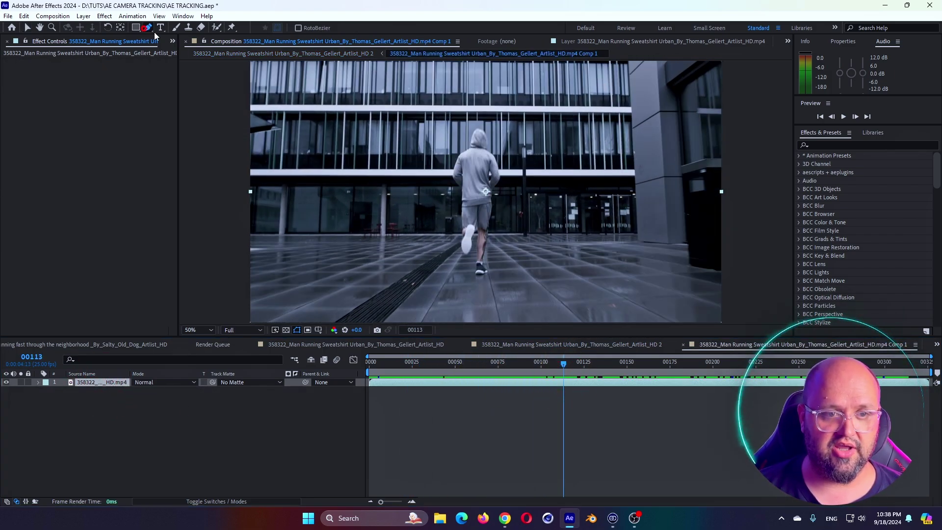
{"action": "left_click", "coordinate": [476, 117]}
{"action": "left_click", "coordinate": [451, 140]}
{"action": "left_click", "coordinate": [444, 189]}
{"action": "left_click", "coordinate": [443, 241]}
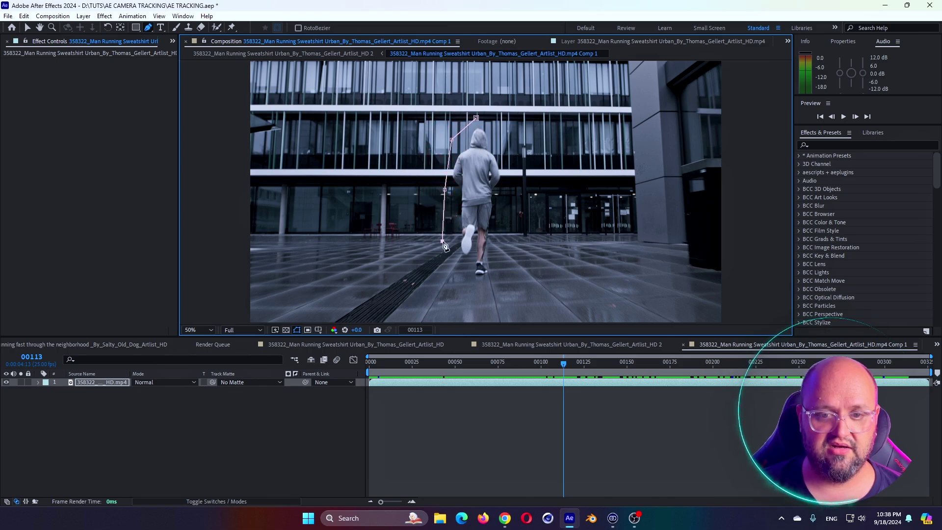
{"action": "left_click", "coordinate": [460, 280]}
{"action": "left_click", "coordinate": [487, 294]}
{"action": "left_click", "coordinate": [505, 275]}
{"action": "left_click", "coordinate": [508, 229]}
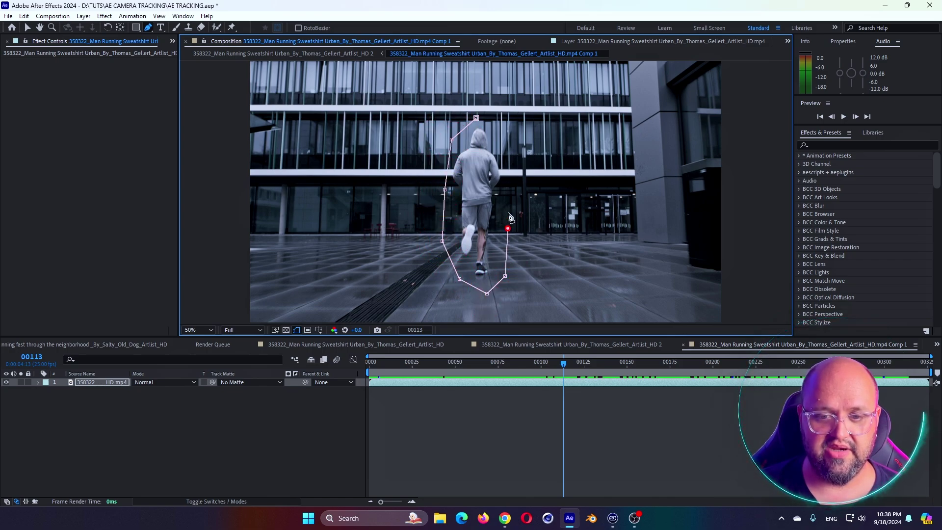
{"action": "left_click", "coordinate": [513, 153]}
{"action": "left_click", "coordinate": [476, 118]}
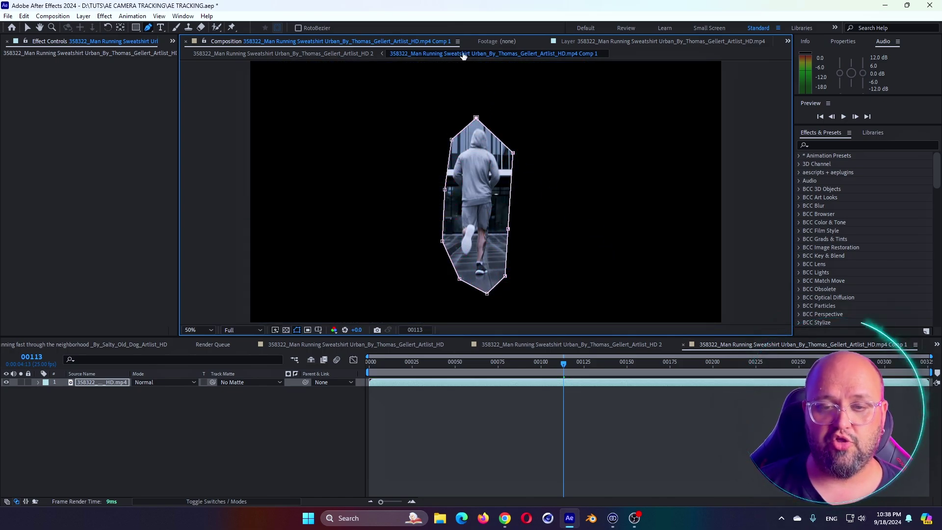
- Set Mask 1 to Subtract and keyframe its Mask Path, then step back to frame 00086
{"action": "key", "text": "m"}
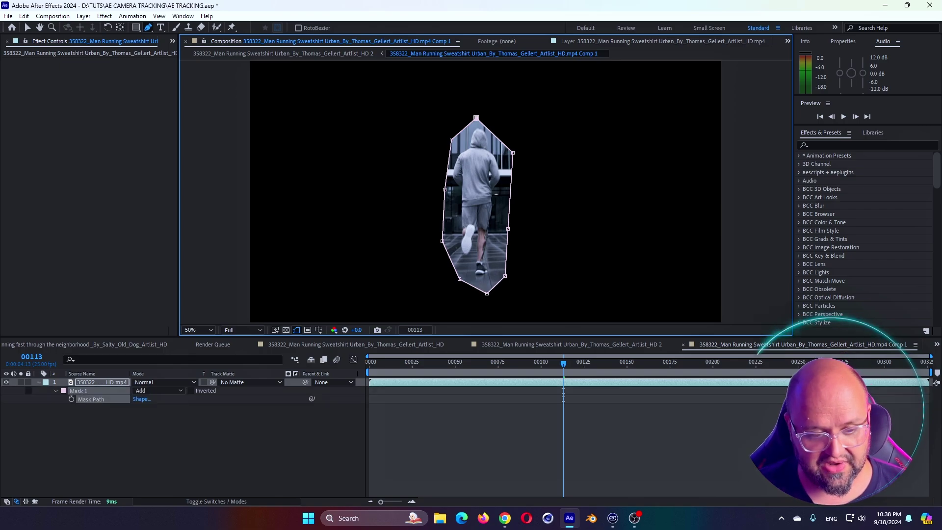
{"action": "left_click", "coordinate": [159, 391]}
{"action": "left_click", "coordinate": [162, 423]}
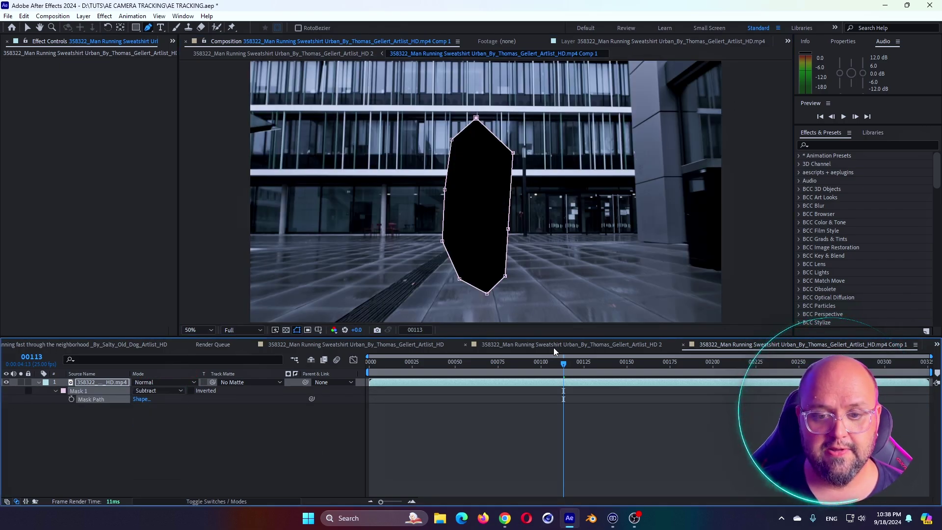
{"action": "left_click", "coordinate": [71, 399]}
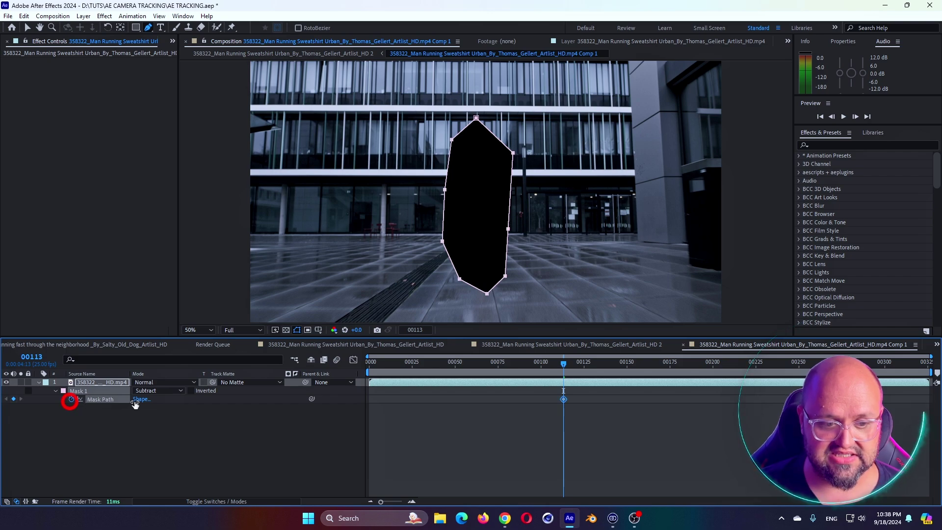
{"action": "left_click_drag", "start_coordinate": [572, 359], "coordinate": [519, 353]}
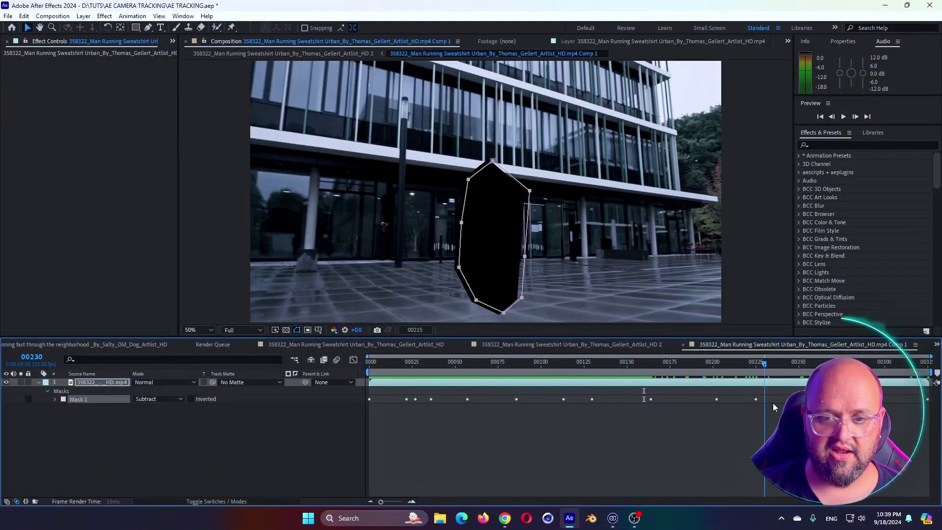
- Re-analyze the camera track in the HD 2 comp and inspect track points at frames 72, 63 and 59
{"action": "mouse_move", "coordinate": [774, 407]}
{"action": "left_mouse_down"}
{"action": "mouse_move", "coordinate": [604, 423]}
{"action": "mouse_move", "coordinate": [701, 441]}
{"action": "left_mouse_up"}
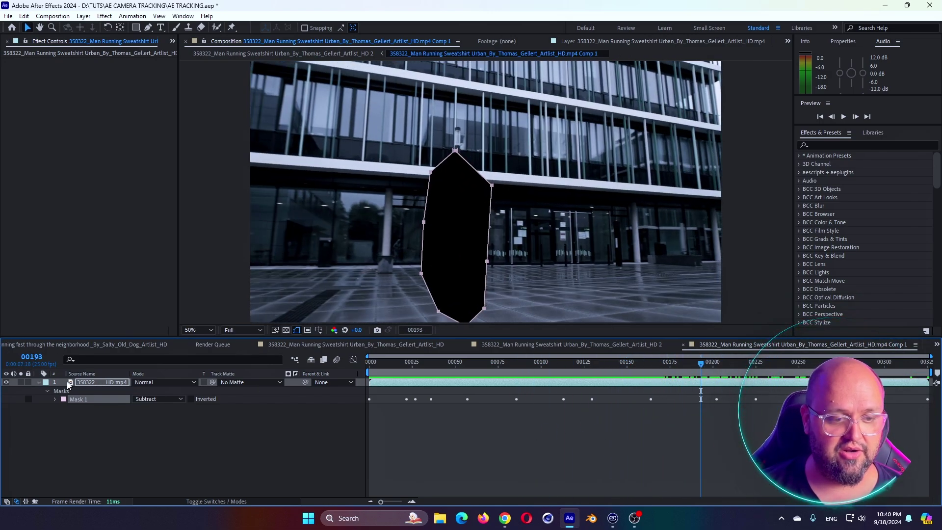
{"action": "left_click", "coordinate": [569, 345]}
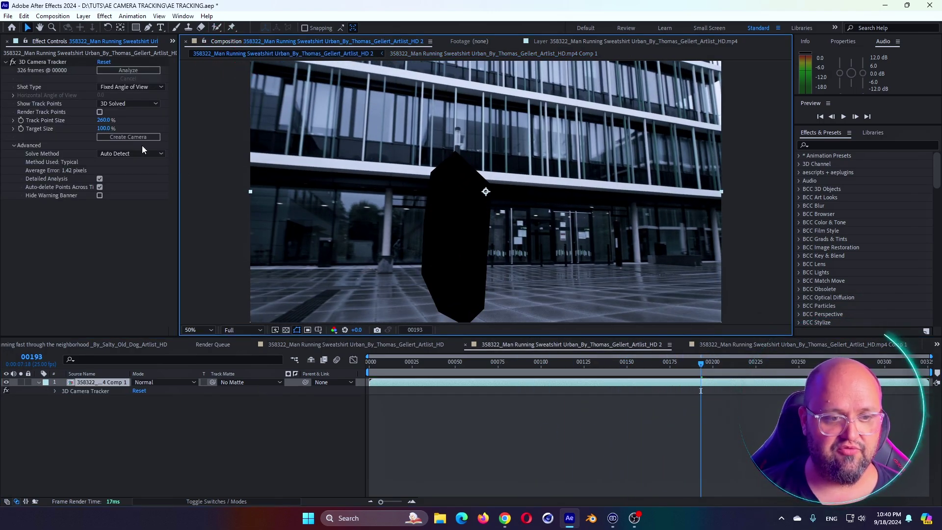
{"action": "left_click", "coordinate": [133, 70]}
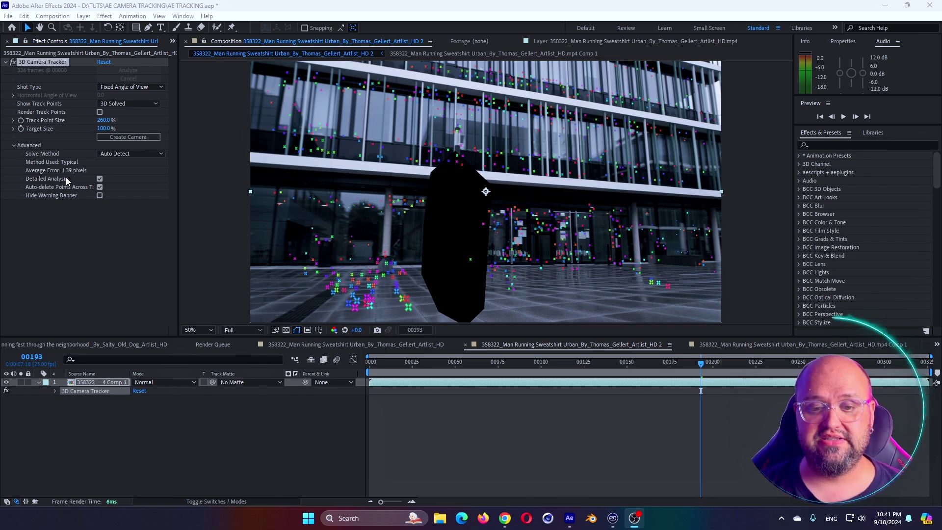
{"action": "left_click", "coordinate": [493, 363]}
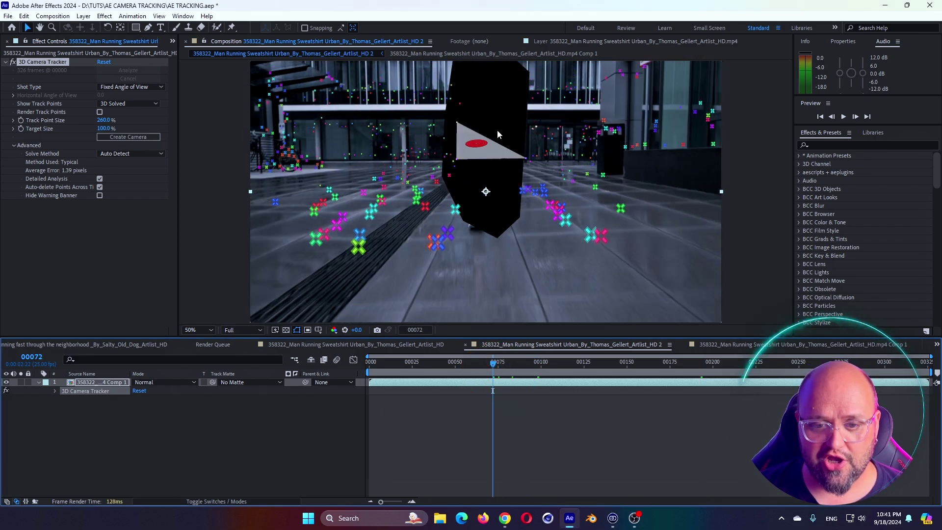
{"action": "left_click", "coordinate": [476, 364]}
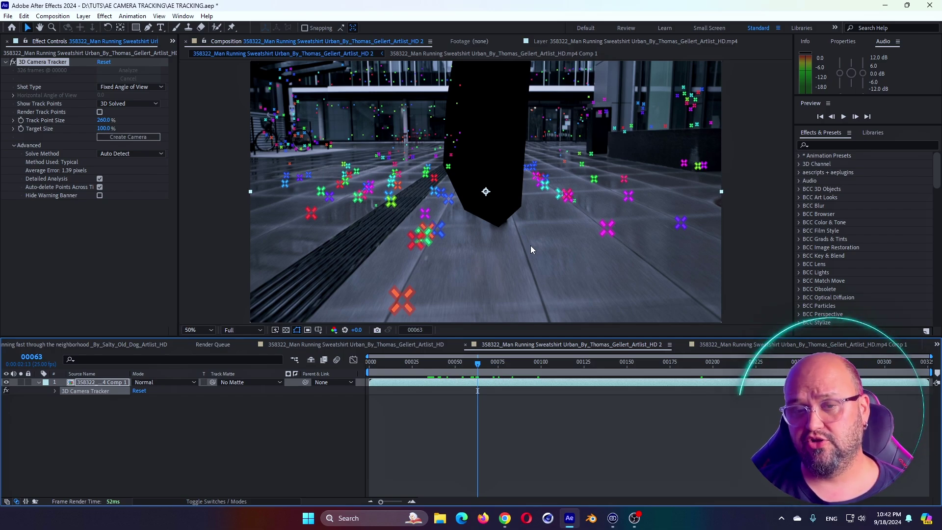
{"action": "left_click", "coordinate": [471, 363]}
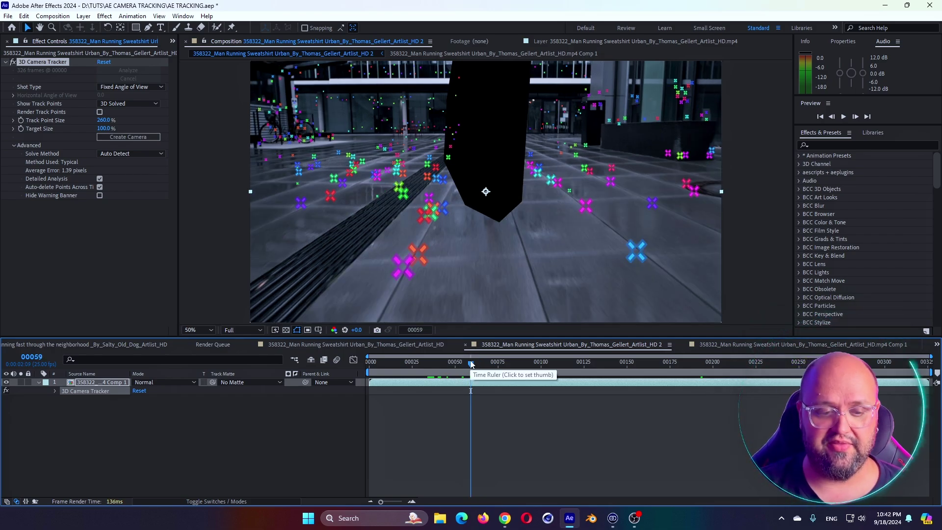
- Apply Unsharp Mask to the runner footage inside the precomp and raise its Amount
{"action": "double_click", "coordinate": [98, 382]}
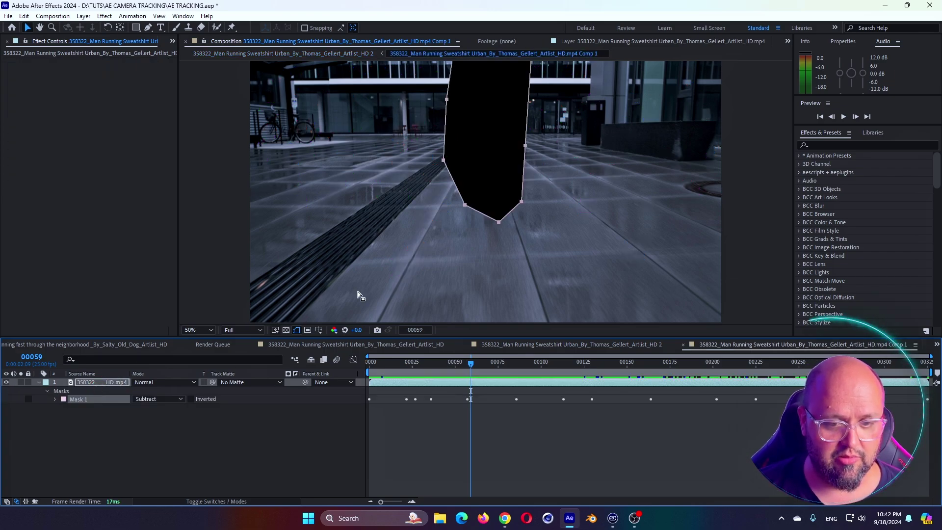
{"action": "left_click_drag", "start_coordinate": [470, 383], "coordinate": [520, 388]}
{"action": "left_click", "coordinate": [38, 382]}
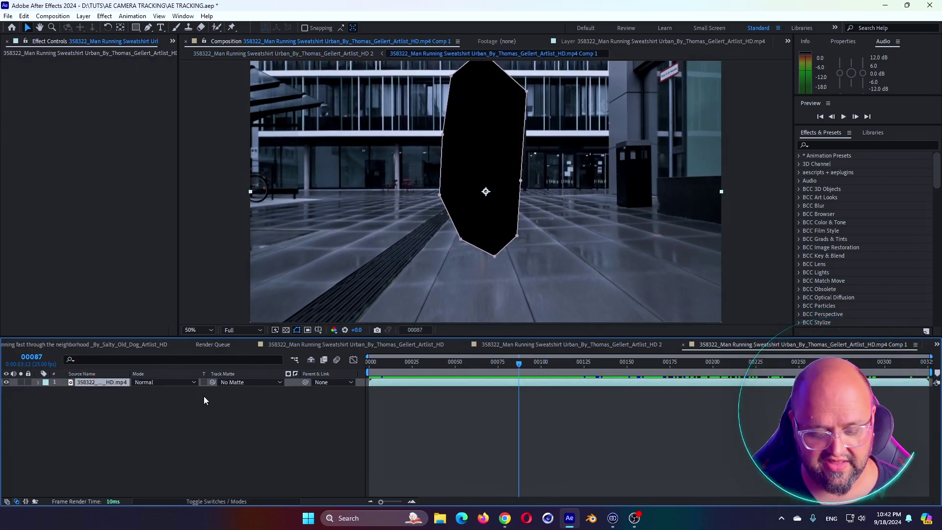
{"action": "key", "text": "ctrl+space"}
{"action": "type", "text": "unsha"}
{"action": "left_click", "coordinate": [182, 426]}
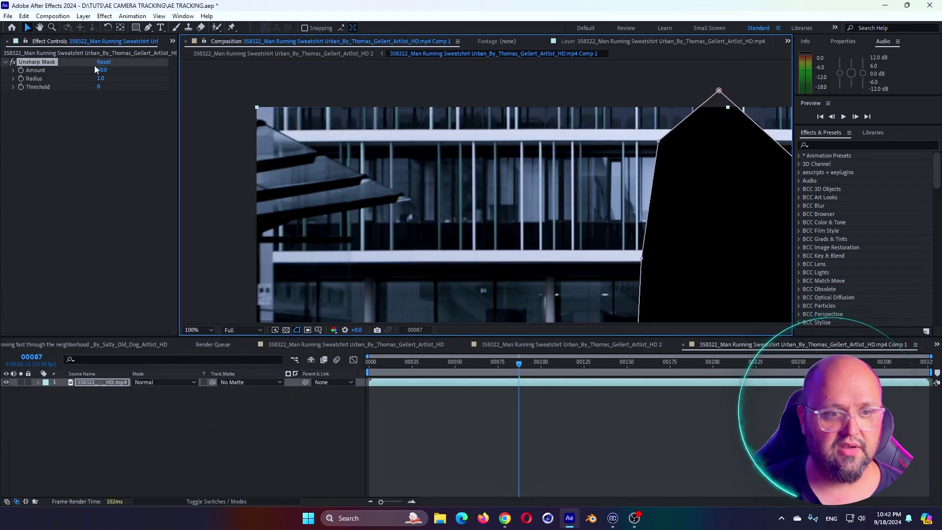
{"action": "mouse_move", "coordinate": [100, 70]}
{"action": "left_mouse_down"}
{"action": "mouse_move", "coordinate": [456, 116]}
{"action": "mouse_move", "coordinate": [483, 153]}
{"action": "left_mouse_up"}
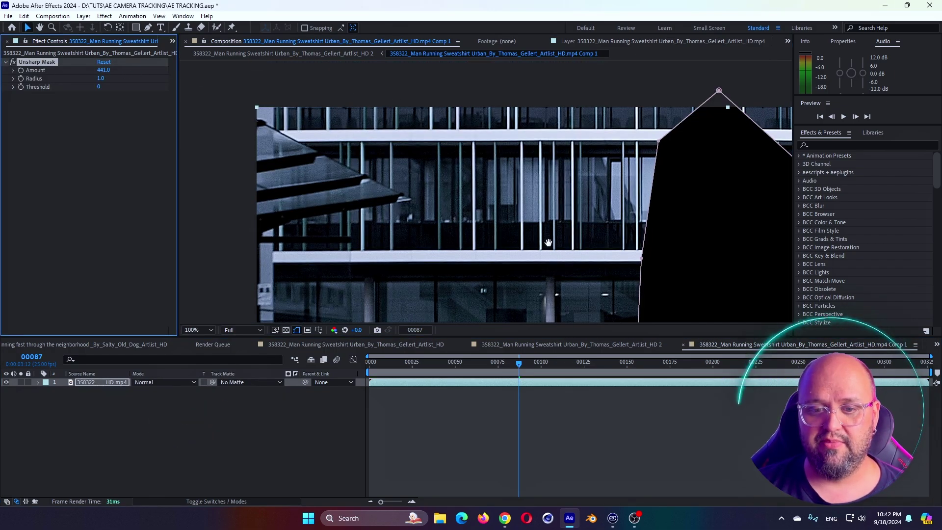
- Inspect the sharpening detail across the frame and later in the shot, then trim Amount to 393
{"action": "left_click_drag", "start_coordinate": [548, 242], "coordinate": [435, 50]}
{"action": "left_click_drag", "start_coordinate": [430, 362], "coordinate": [443, 361]}
{"action": "left_click_drag", "start_coordinate": [545, 165], "coordinate": [423, 273]}
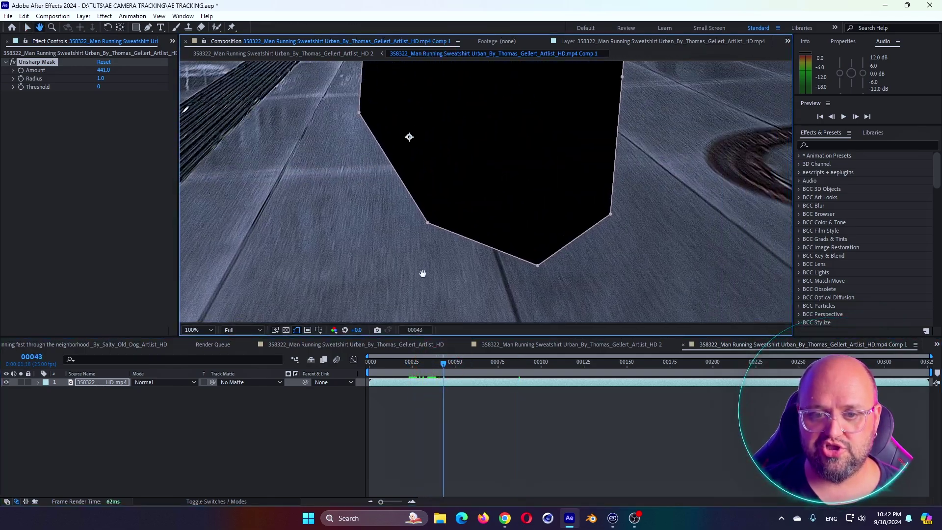
{"action": "key", "text": "v"}
{"action": "scroll", "coordinate": [687, 176], "scroll_direction": "down", "scroll_amount": 2}
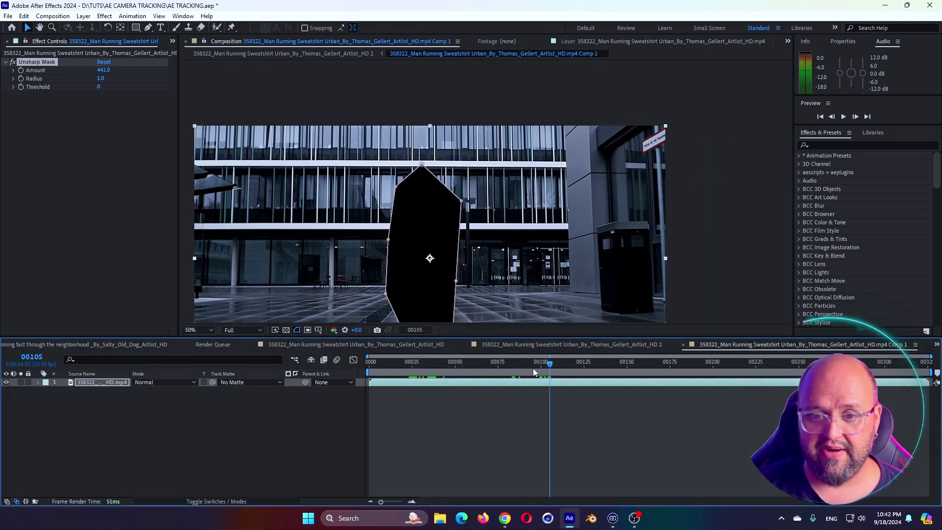
{"action": "mouse_move", "coordinate": [533, 368]}
{"action": "left_mouse_down"}
{"action": "mouse_move", "coordinate": [795, 368]}
{"action": "mouse_move", "coordinate": [499, 363]}
{"action": "left_mouse_up"}
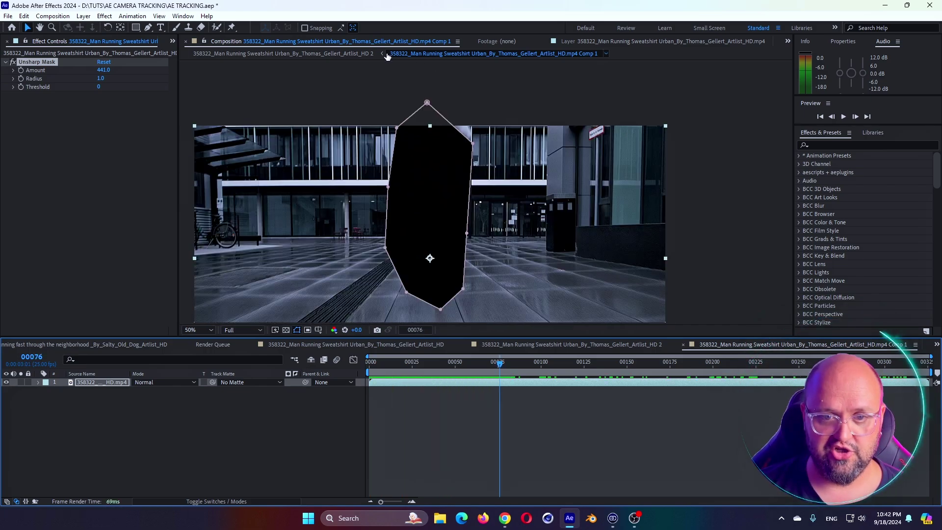
{"action": "scroll", "coordinate": [479, 294], "scroll_direction": "up", "scroll_amount": 2}
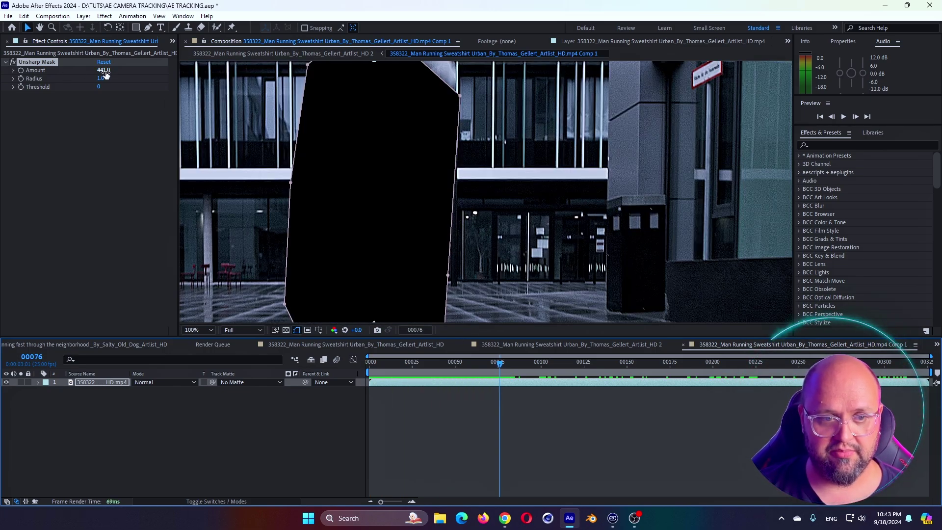
{"action": "left_click_drag", "start_coordinate": [105, 70], "coordinate": [122, 84]}
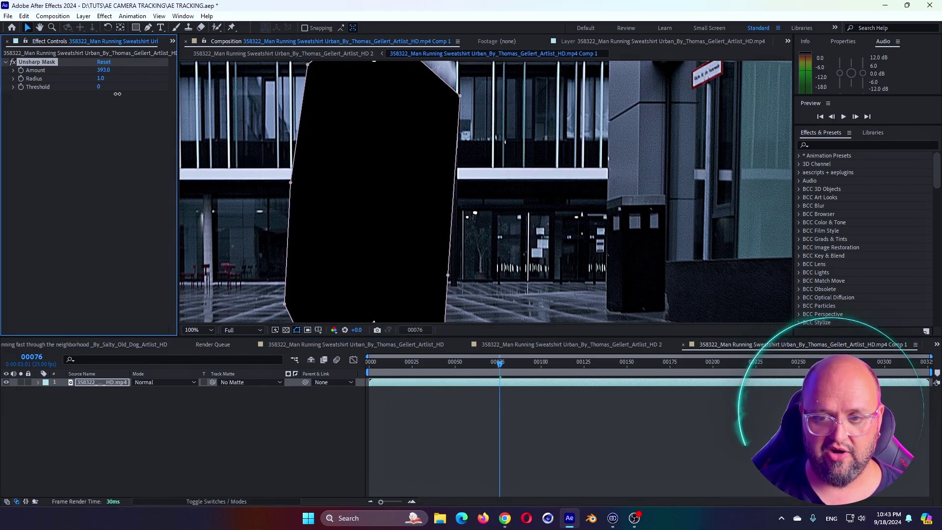
- Re-analyse the HD 2 camera track after sharpening and scrub through the shot
{"action": "left_click", "coordinate": [539, 345]}
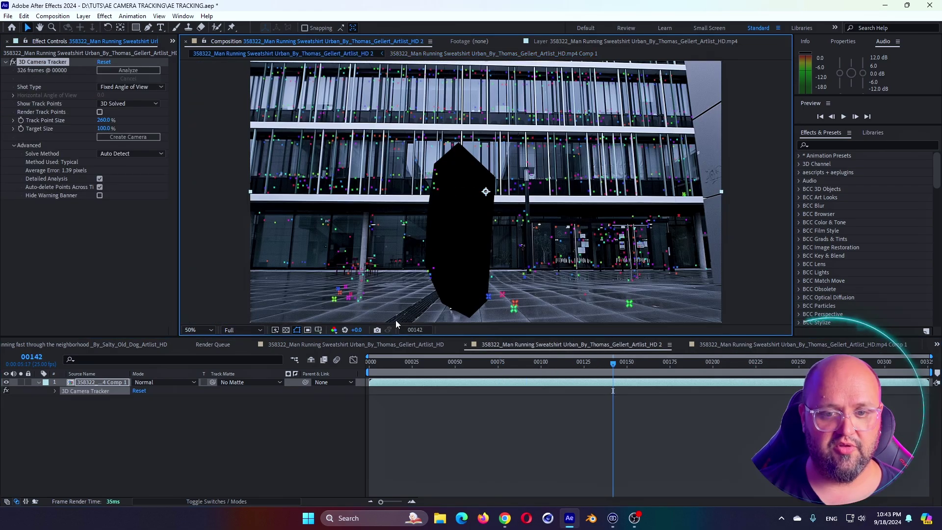
{"action": "left_click", "coordinate": [127, 71]}
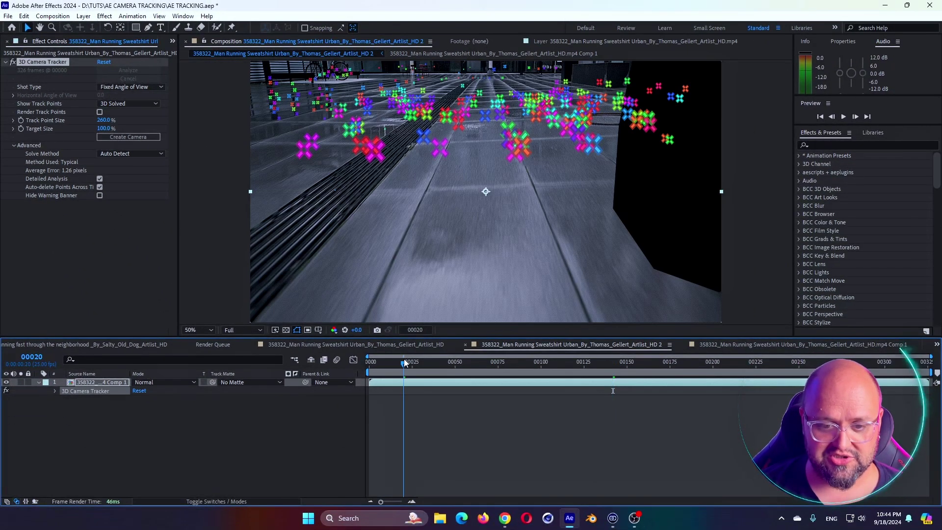
{"action": "left_click_drag", "start_coordinate": [368, 363], "coordinate": [483, 378]}
{"action": "key", "text": "Home"}
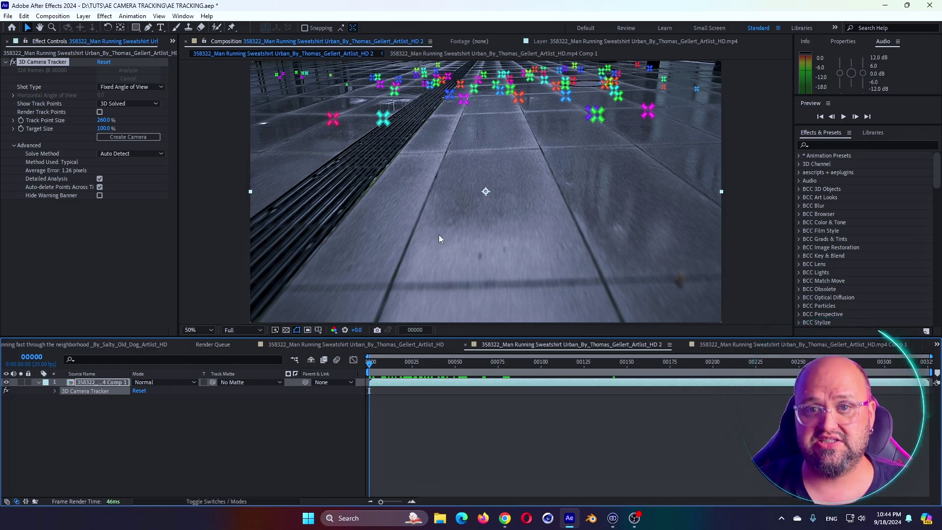
- Check track points on later frames, return to frame 50, then open nested Comp 1
{"action": "left_click_drag", "start_coordinate": [441, 361], "coordinate": [458, 361]}
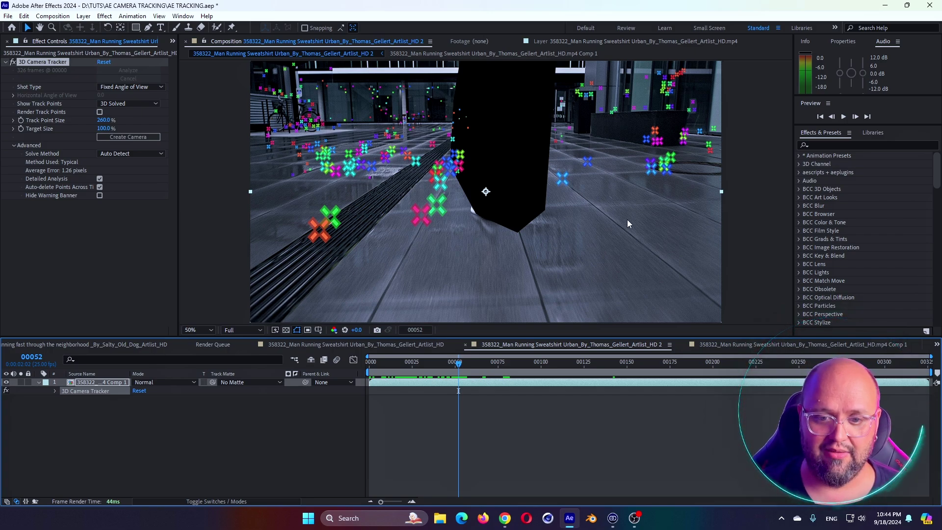
{"action": "left_click_drag", "start_coordinate": [463, 369], "coordinate": [468, 377]}
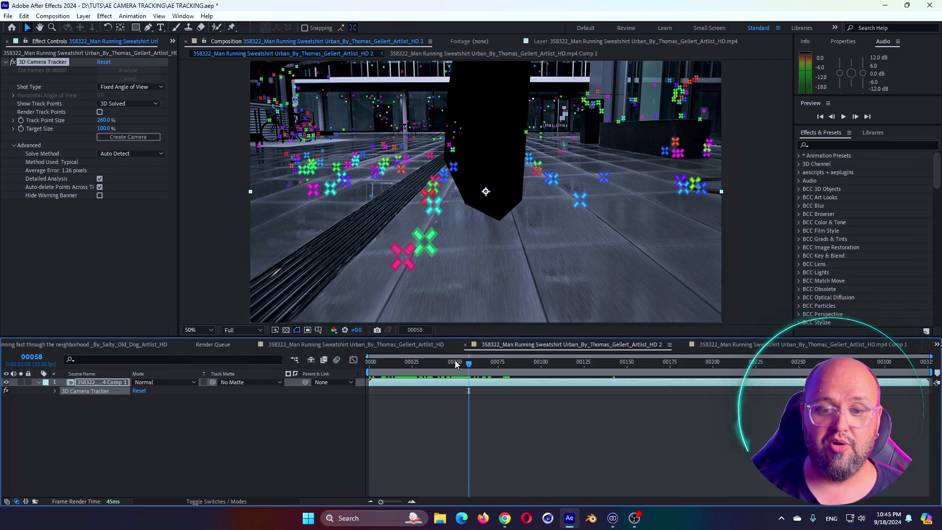
{"action": "left_click", "coordinate": [455, 363]}
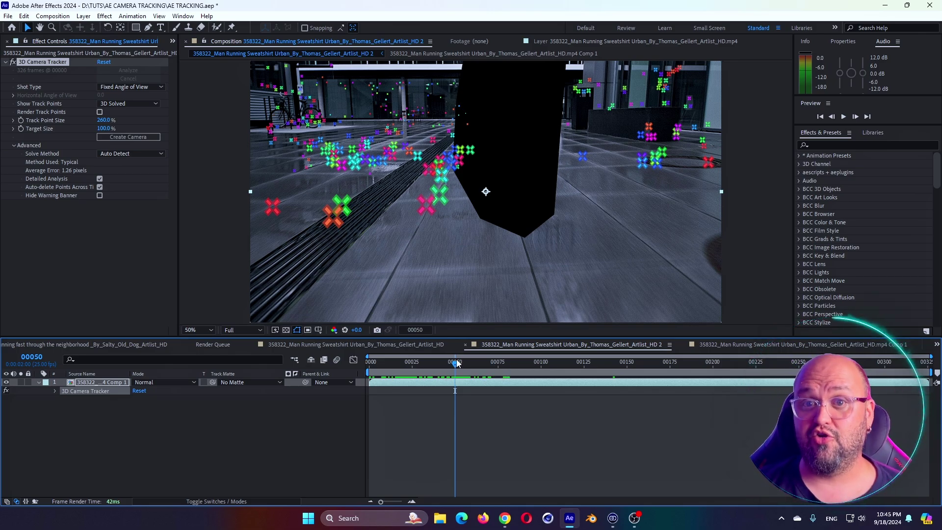
{"action": "double_click", "coordinate": [90, 382]}
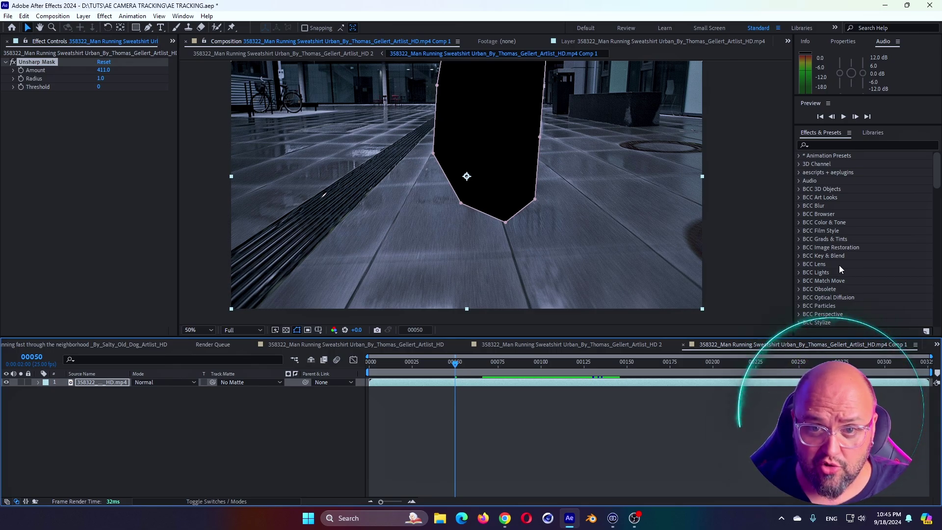
- Apply the FILTROTRACK animation preset to the precomp footage layer
{"action": "left_click", "coordinate": [829, 189]}
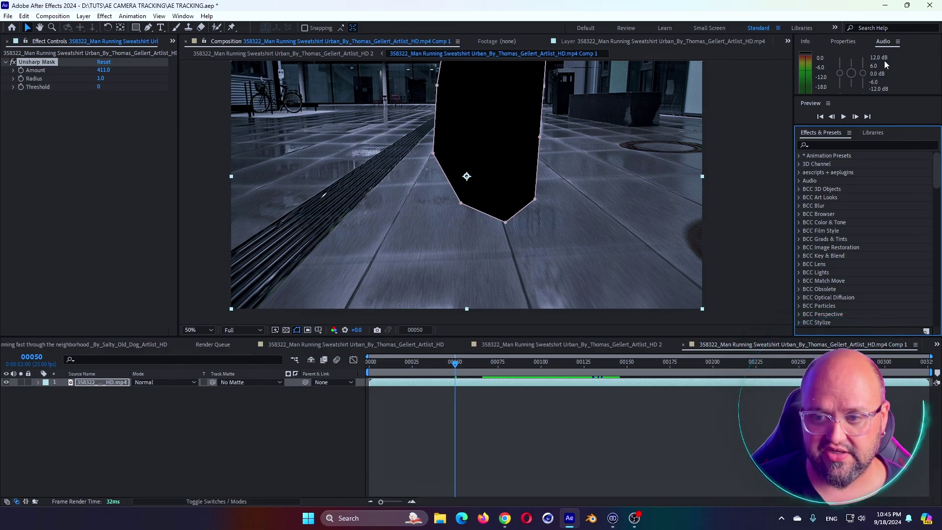
{"action": "left_click", "coordinate": [799, 156]}
{"action": "left_click", "coordinate": [836, 281]}
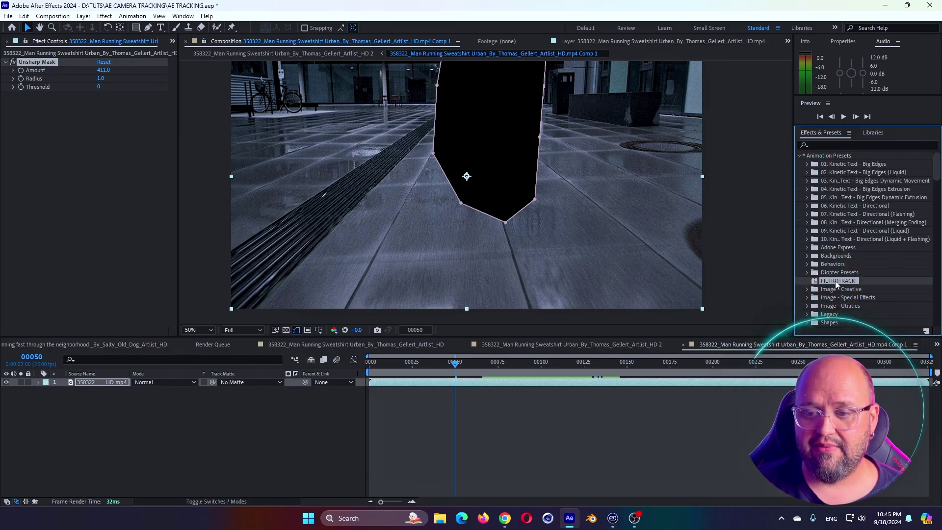
{"action": "left_click_drag", "start_coordinate": [835, 280], "coordinate": [101, 383]}
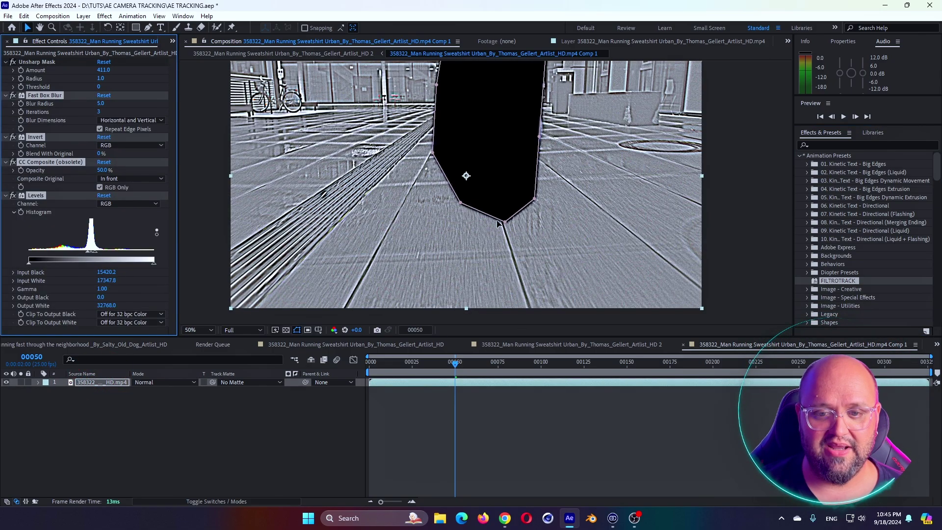
- Preview the filtered high-contrast footage across frames 25 to 315
{"action": "left_click", "coordinate": [413, 367]}
{"action": "left_click_drag", "start_coordinate": [413, 368], "coordinate": [423, 369]}
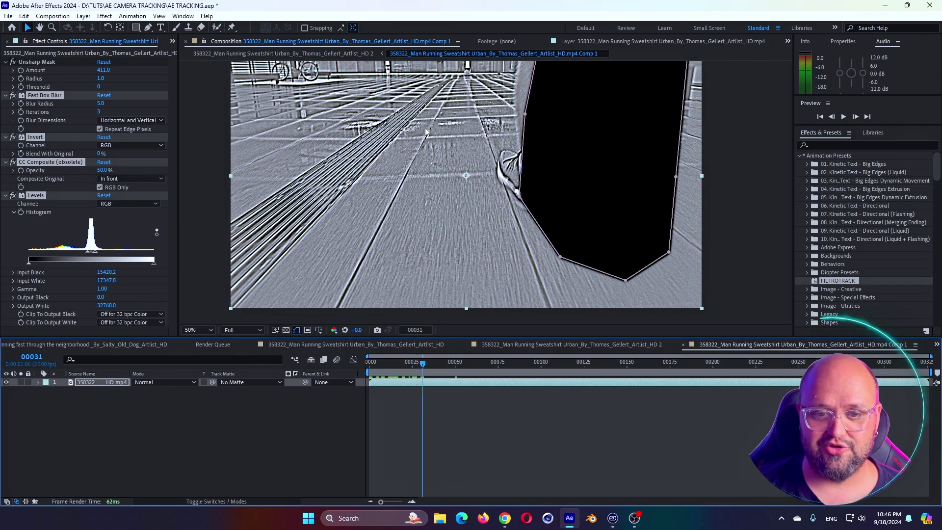
{"action": "key", "text": "space"}
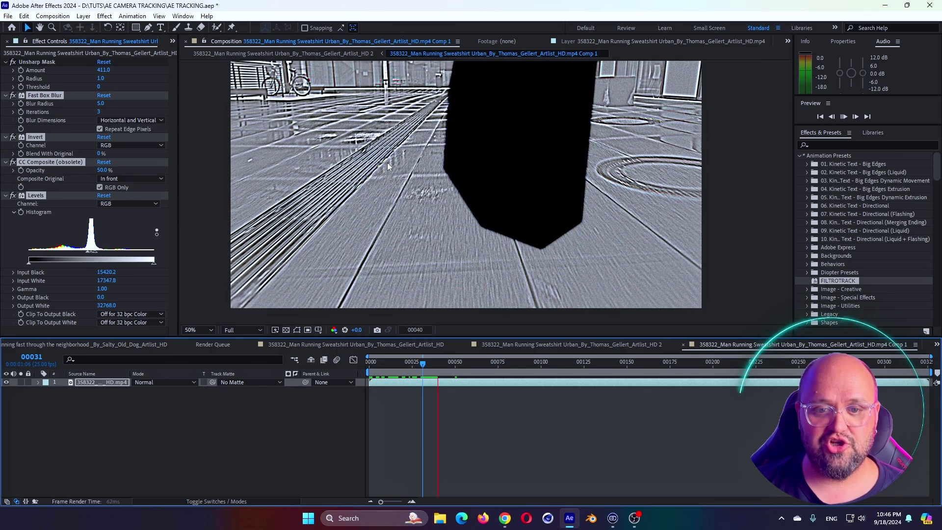
{"action": "left_click", "coordinate": [46, 61]}
{"action": "scroll", "coordinate": [46, 61], "scroll_direction": "down", "scroll_amount": 2}
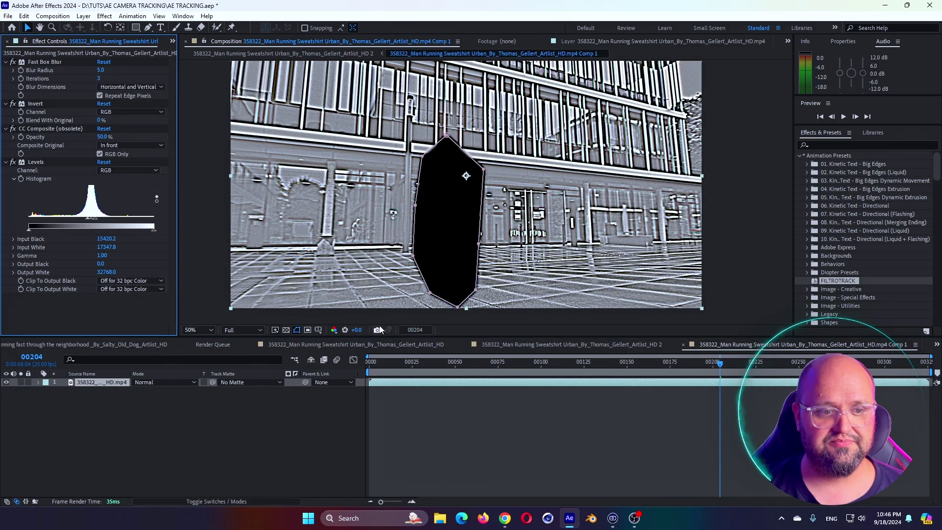
{"action": "left_click", "coordinate": [336, 372]}
{"action": "key", "text": "j"}
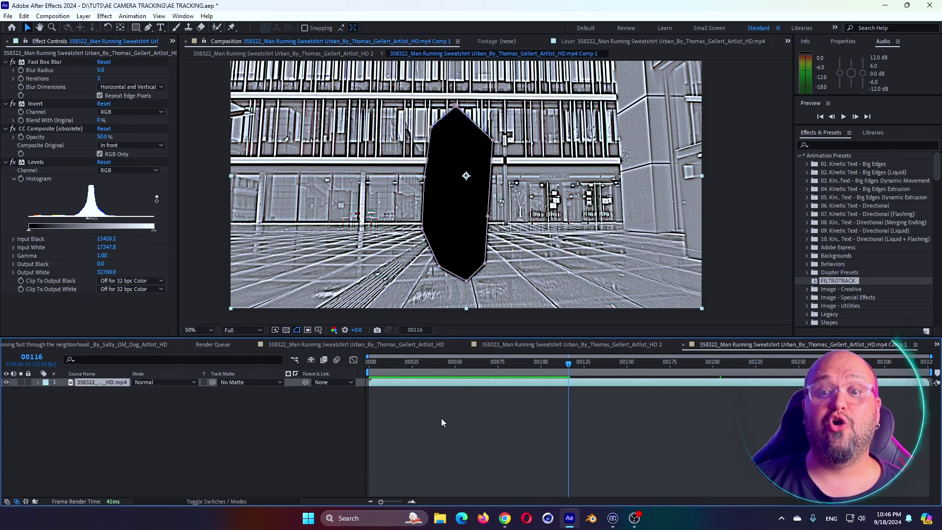
{"action": "left_click", "coordinate": [628, 366]}
{"action": "left_click_drag", "start_coordinate": [630, 367], "coordinate": [911, 366]}
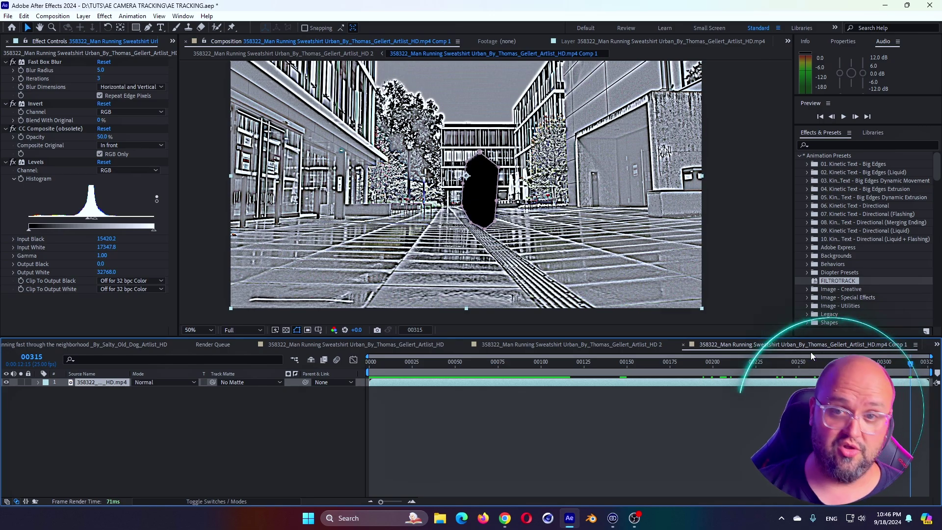
{"action": "mouse_move", "coordinate": [786, 380]}
{"action": "left_mouse_down"}
{"action": "mouse_move", "coordinate": [509, 399]}
{"action": "mouse_move", "coordinate": [548, 392]}
{"action": "left_mouse_up"}
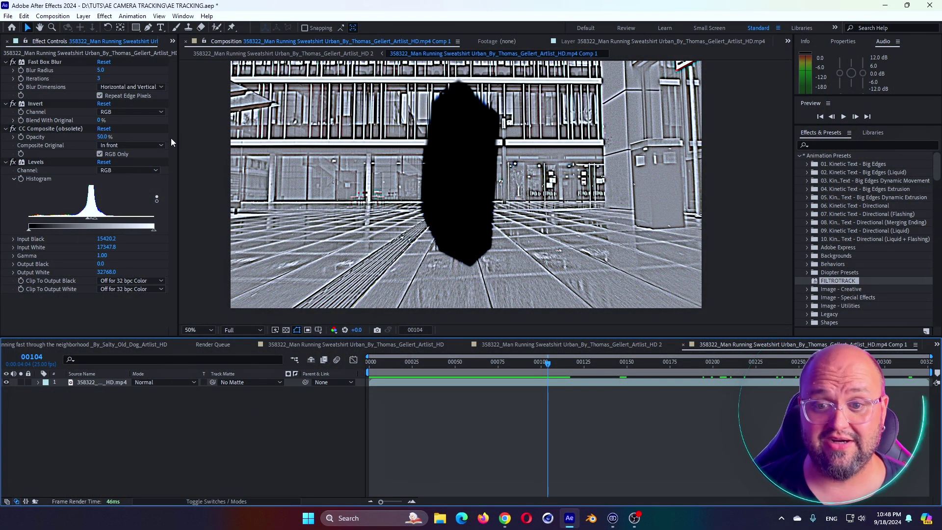
- Delete the Fast Box Blur, Invert, CC Composite and Levels effects from the footage layer
{"action": "left_click", "coordinate": [81, 227]}
{"action": "left_click", "coordinate": [37, 103]}
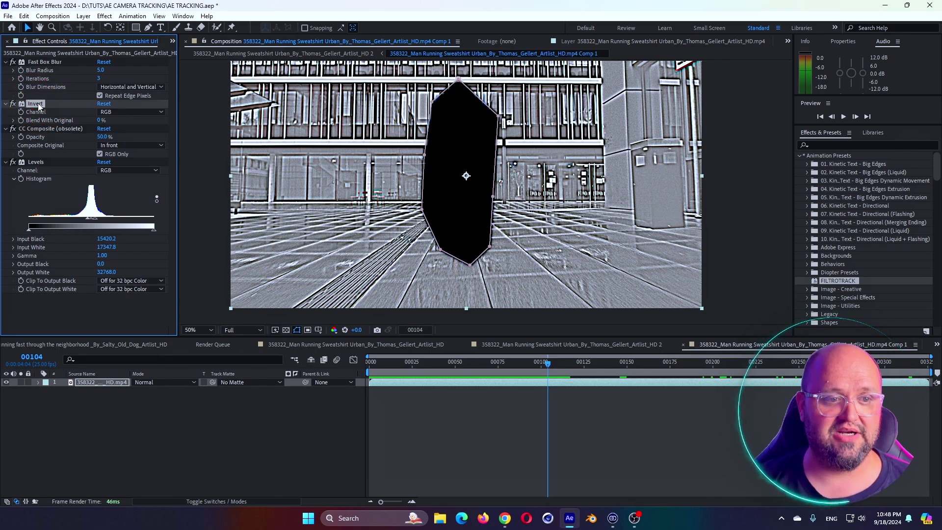
{"action": "left_click", "coordinate": [55, 64]}
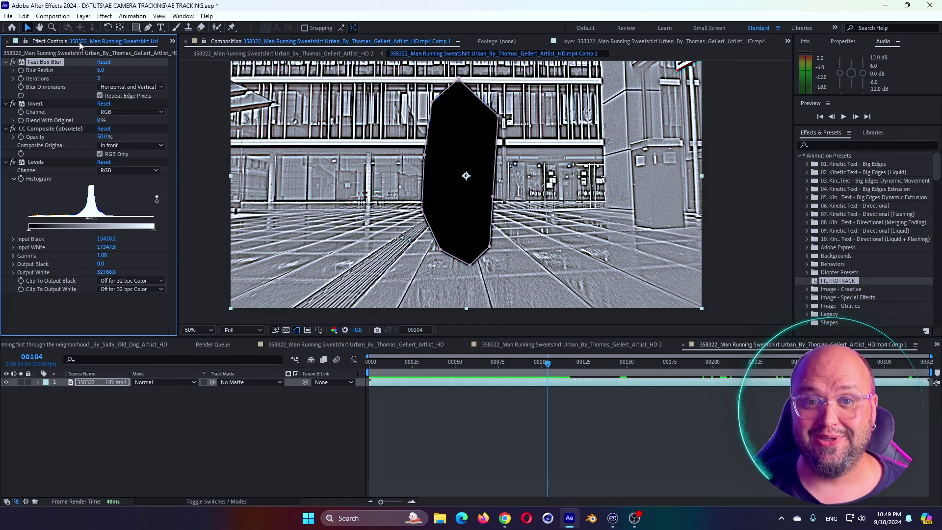
{"action": "key", "text": "ctrl+grave"}
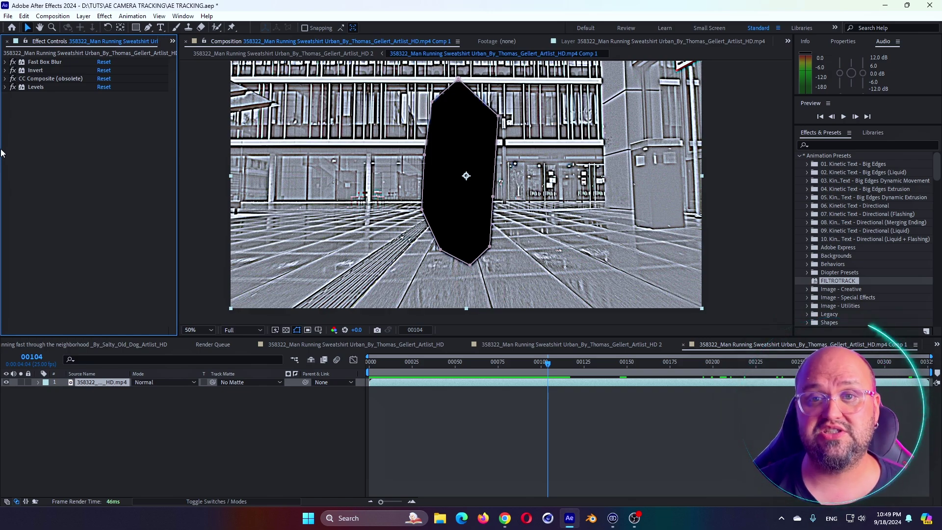
{"action": "left_click", "coordinate": [45, 62]}
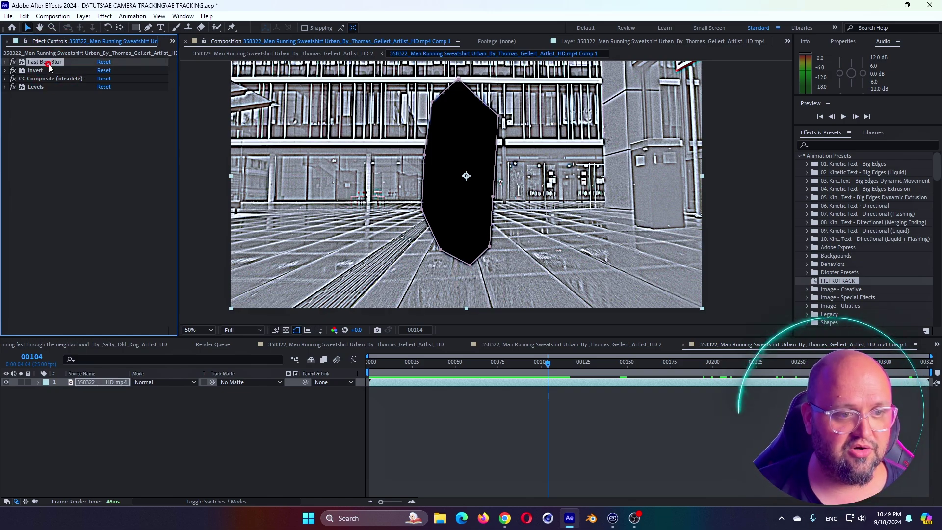
{"action": "left_click", "coordinate": [34, 87], "text": "shift"}
{"action": "key", "text": "Delete"}
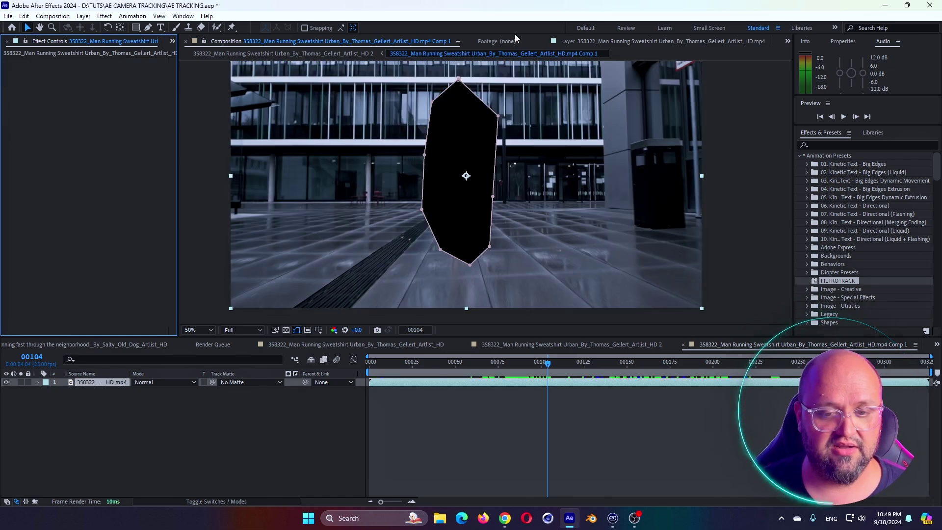
- Delete the footage layer's black mask and go back to the HD 2 tracking comp
{"action": "left_click", "coordinate": [102, 386]}
{"action": "key", "text": "m"}
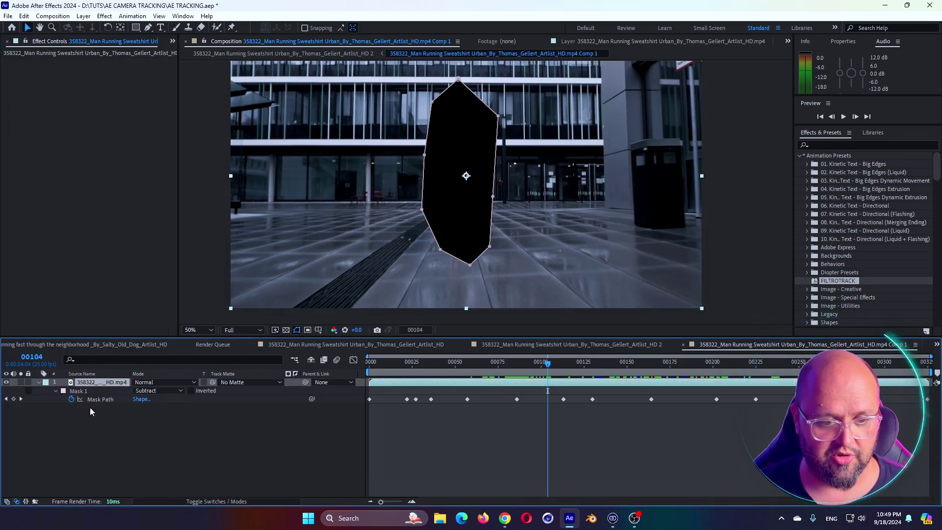
{"action": "left_click", "coordinate": [81, 391]}
{"action": "key", "text": "Delete"}
{"action": "left_click", "coordinate": [289, 52]}
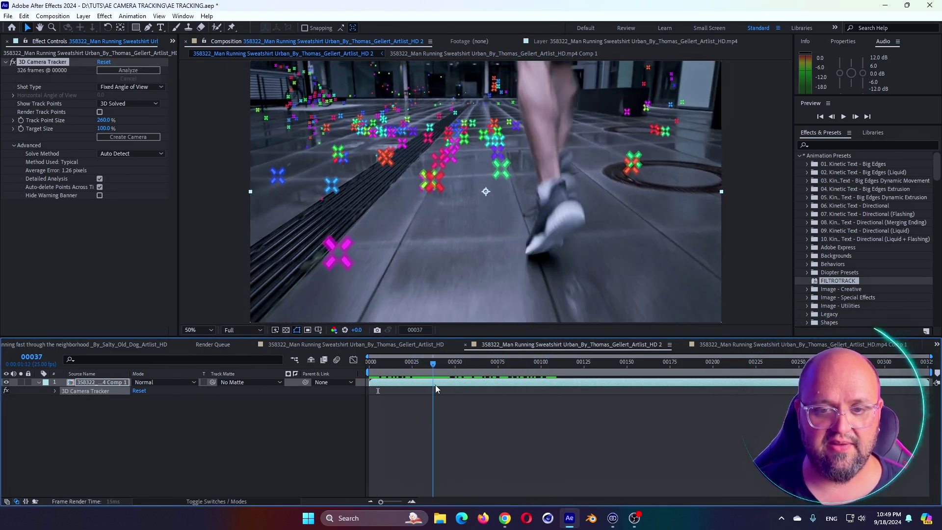
{"action": "left_click", "coordinate": [449, 386]}
{"action": "left_click_drag", "start_coordinate": [448, 373], "coordinate": [428, 382]}
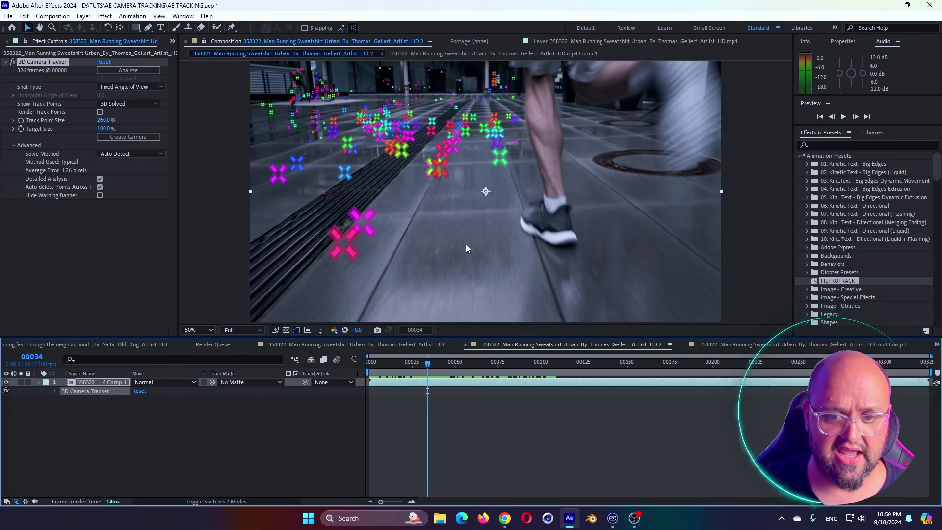
{"action": "left_click", "coordinate": [464, 178]}
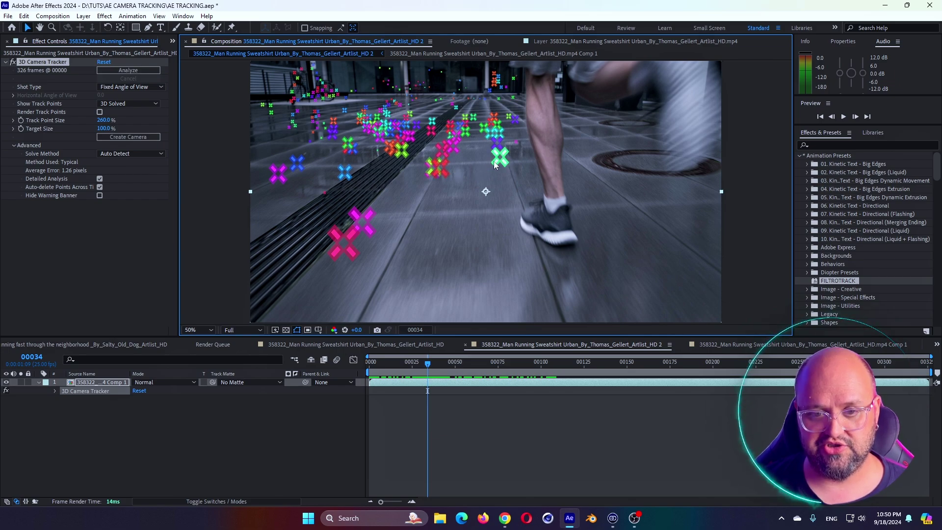
- Delete the stray track point and go back to frame 13
{"action": "right_click", "coordinate": [444, 172]}
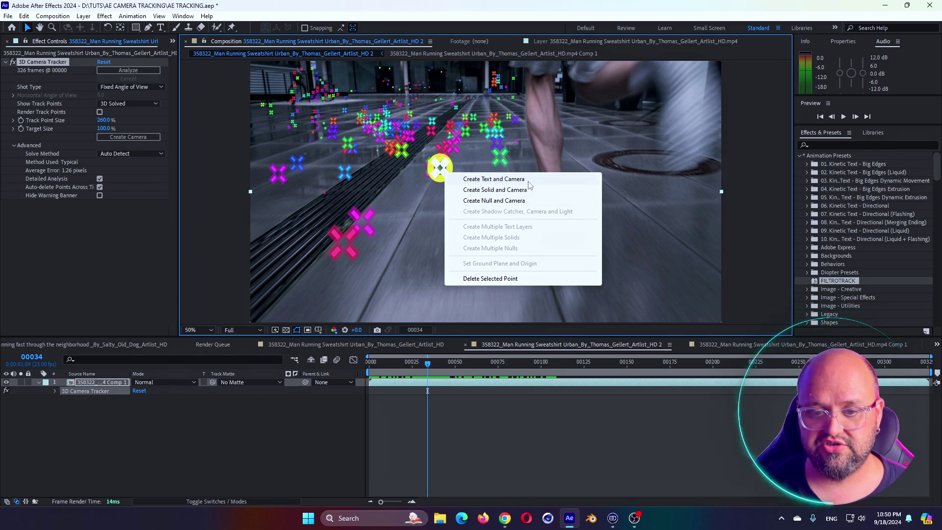
{"action": "left_click", "coordinate": [510, 279]}
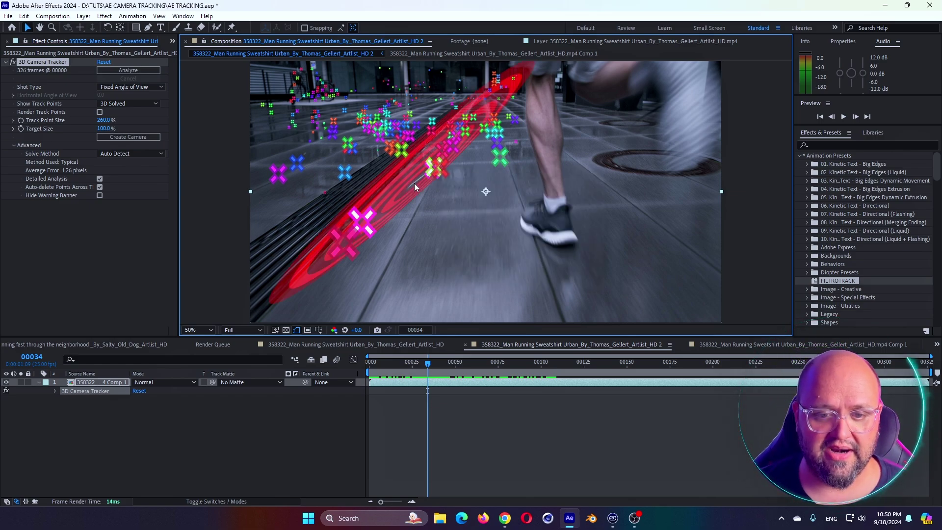
{"action": "mouse_move", "coordinate": [519, 143]}
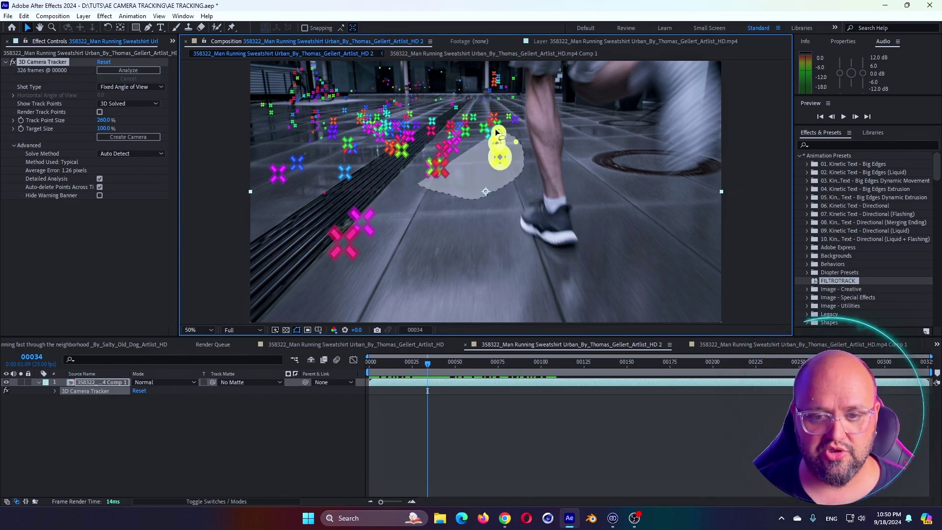
{"action": "key", "text": "Page_Up"}
{"action": "key", "text": "Page_Up"}
{"action": "key", "text": "Page_Up"}
- Create a magenta Track Solid 1 and 3D Tracker Camera from floor points, then preview
{"action": "right_click", "coordinate": [493, 131]}
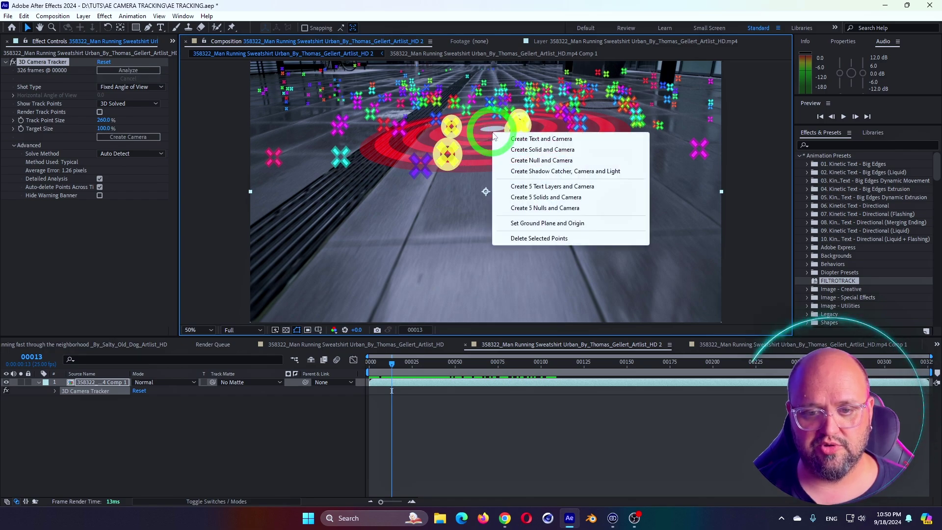
{"action": "left_click", "coordinate": [558, 152]}
{"action": "key", "text": "space"}
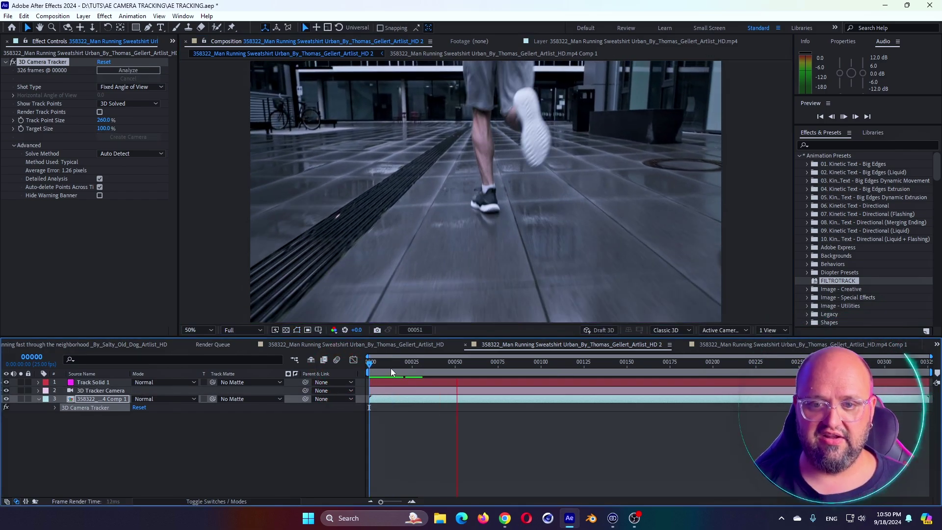
{"action": "left_click_drag", "start_coordinate": [405, 374], "coordinate": [419, 374]}
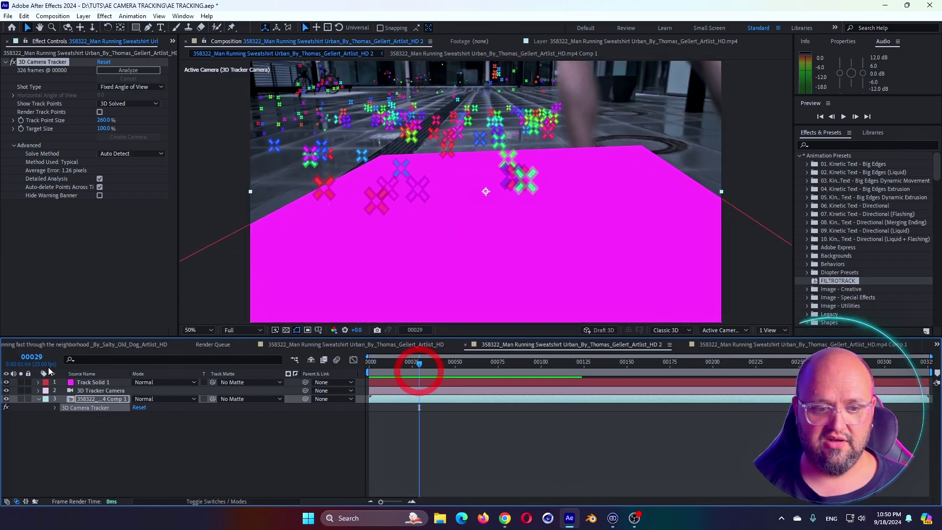
- Select the 3D Tracker Camera, view it from the Left at 6.25%, and scrub its path
{"action": "left_click", "coordinate": [91, 391]}
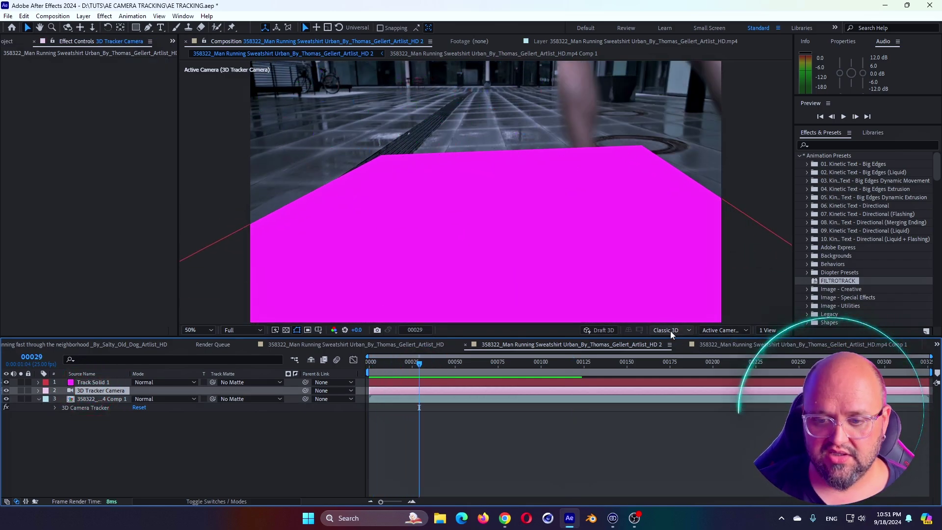
{"action": "left_click", "coordinate": [721, 330]}
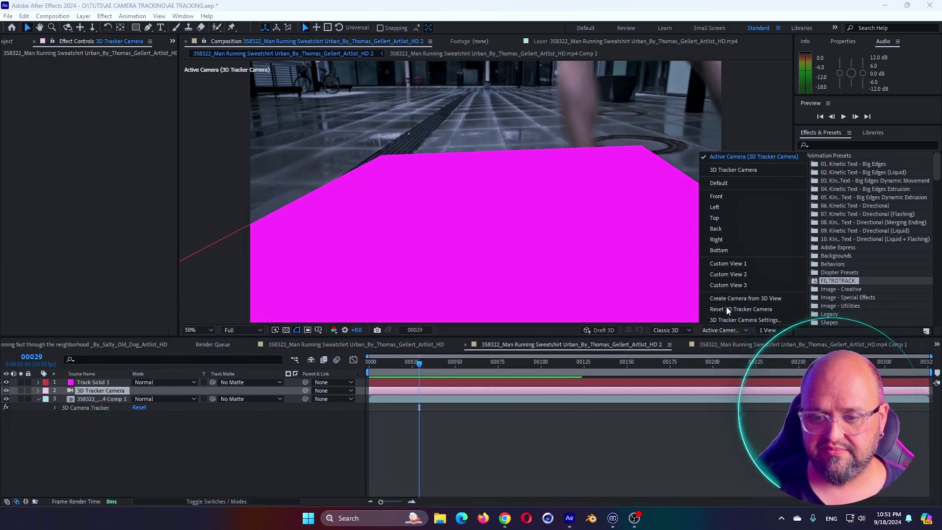
{"action": "left_click", "coordinate": [712, 206]}
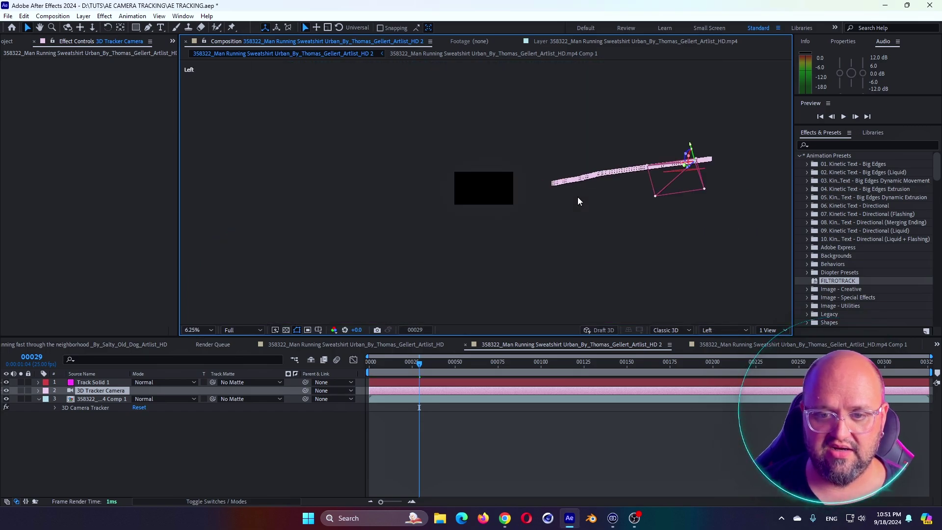
{"action": "key", "text": "period"}
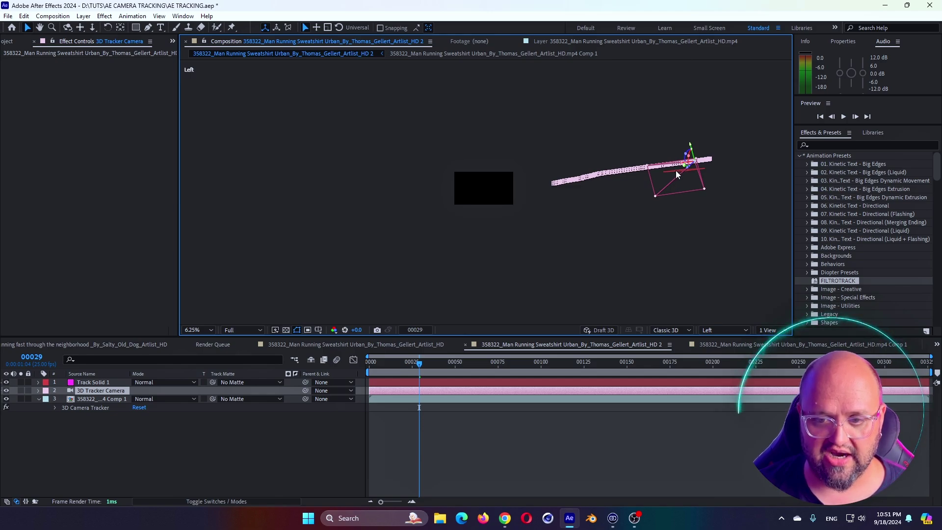
{"action": "left_click", "coordinate": [392, 364]}
{"action": "mouse_move", "coordinate": [363, 373]}
{"action": "left_mouse_down"}
{"action": "mouse_move", "coordinate": [714, 382]}
{"action": "mouse_move", "coordinate": [538, 403]}
{"action": "mouse_move", "coordinate": [644, 405]}
{"action": "left_mouse_up"}
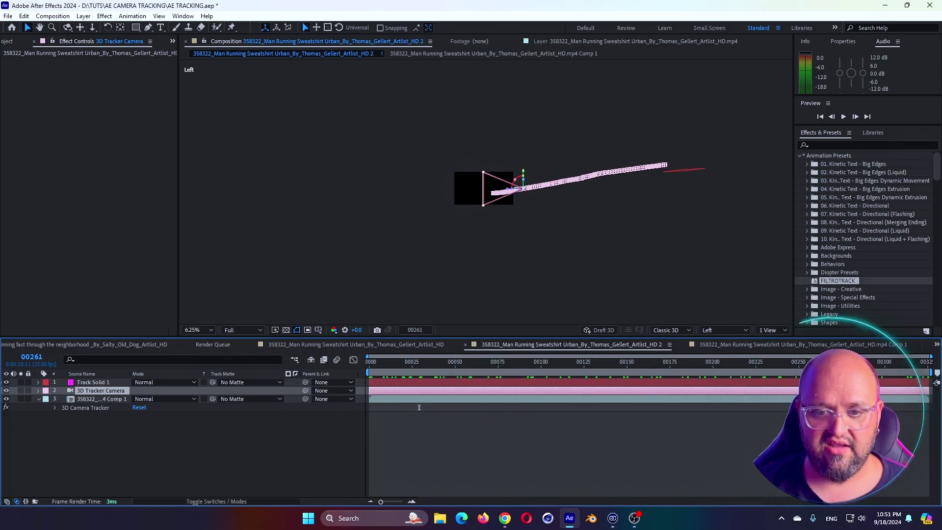
- Return to the camera view and reveal Track Solid 1's Position (-77.5, 22.5, 1572.3)
{"action": "key", "text": "Home"}
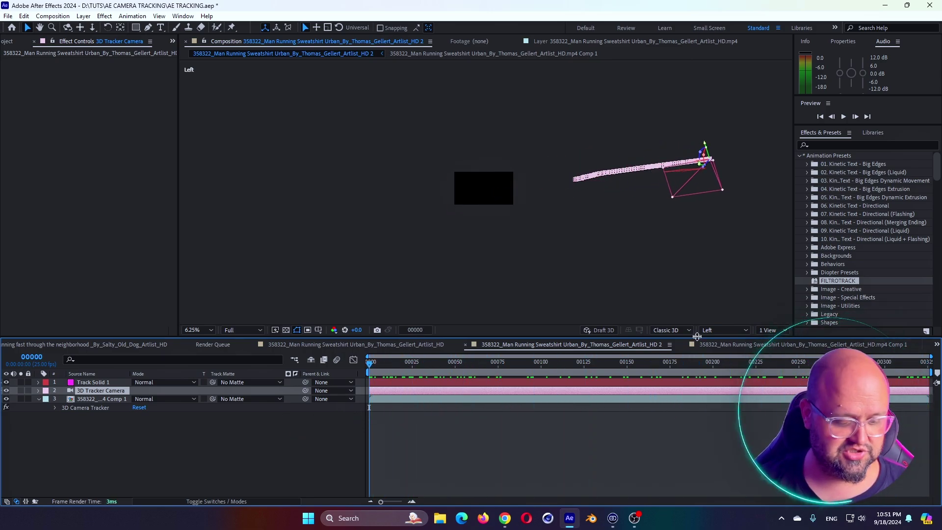
{"action": "key", "text": "F12"}
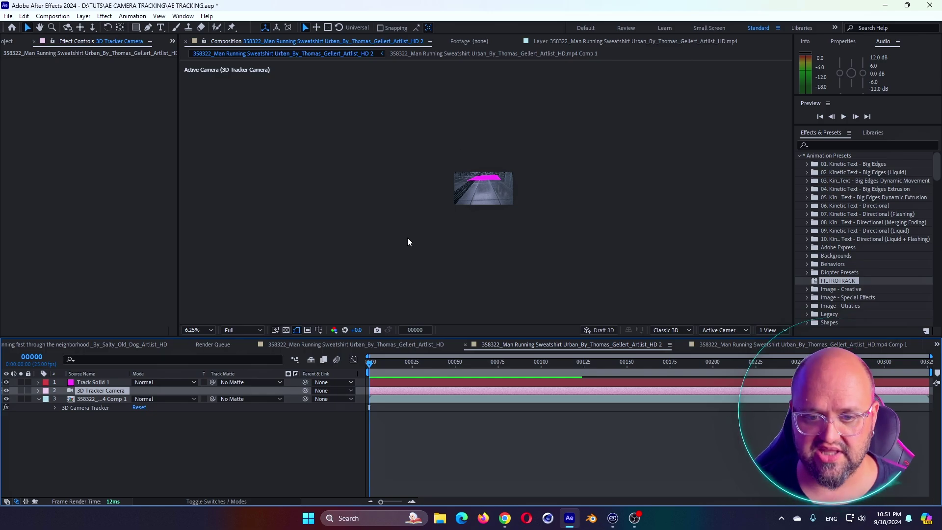
{"action": "scroll", "coordinate": [408, 242], "scroll_direction": "up", "scroll_amount": 5}
{"action": "left_click", "coordinate": [90, 382]}
{"action": "key", "text": "p"}
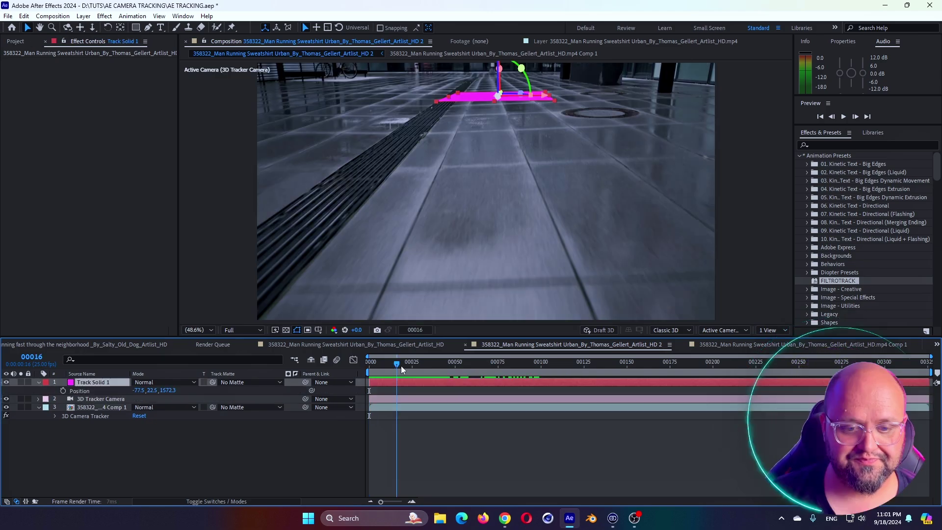
{"action": "left_click_drag", "start_coordinate": [401, 366], "coordinate": [461, 387]}
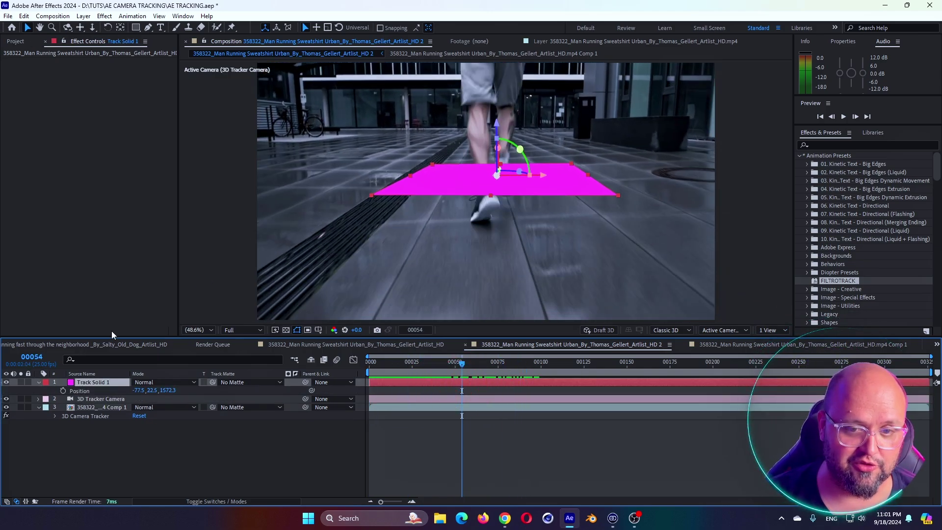
- Restore the track points and scrub frames 6–49 to confirm the solid stays on the floor
{"action": "left_click", "coordinate": [98, 407]}
{"action": "left_click", "coordinate": [46, 63]}
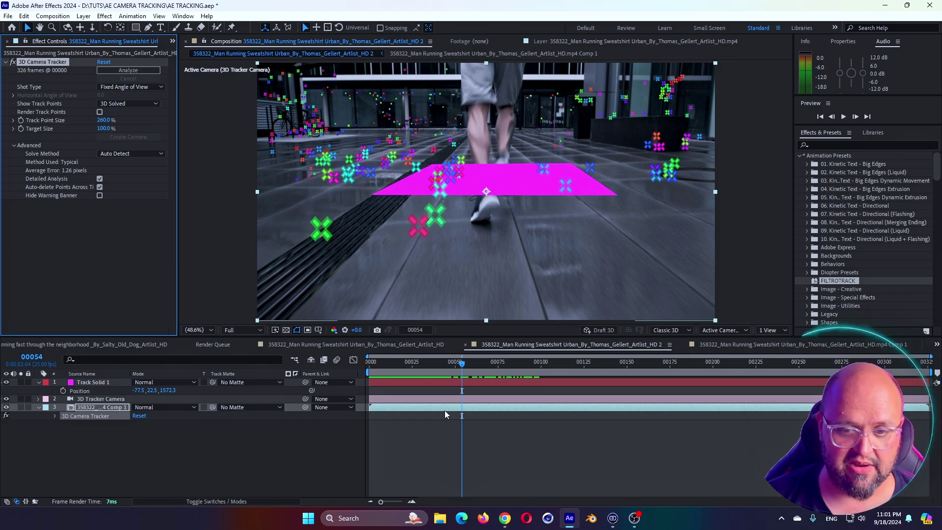
{"action": "left_click_drag", "start_coordinate": [452, 370], "coordinate": [463, 382]}
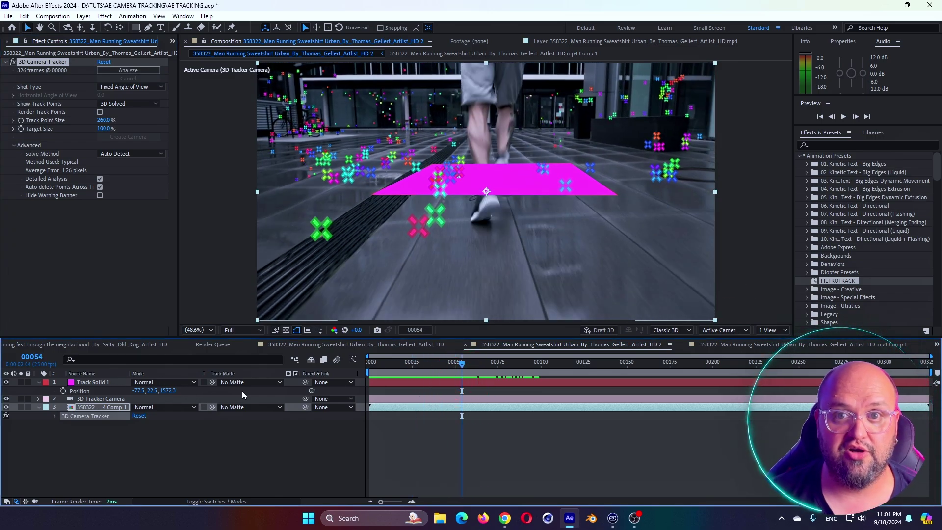
{"action": "left_click", "coordinate": [443, 362]}
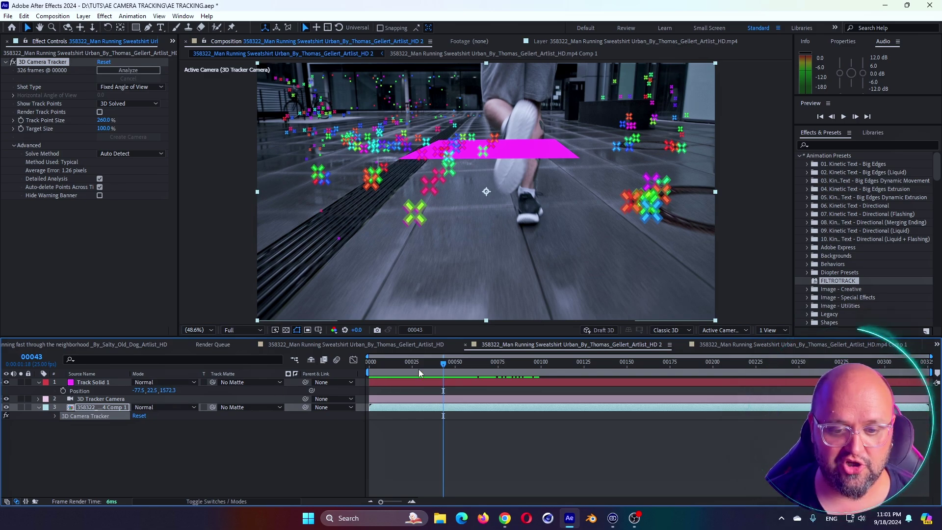
{"action": "left_click_drag", "start_coordinate": [419, 369], "coordinate": [466, 374]}
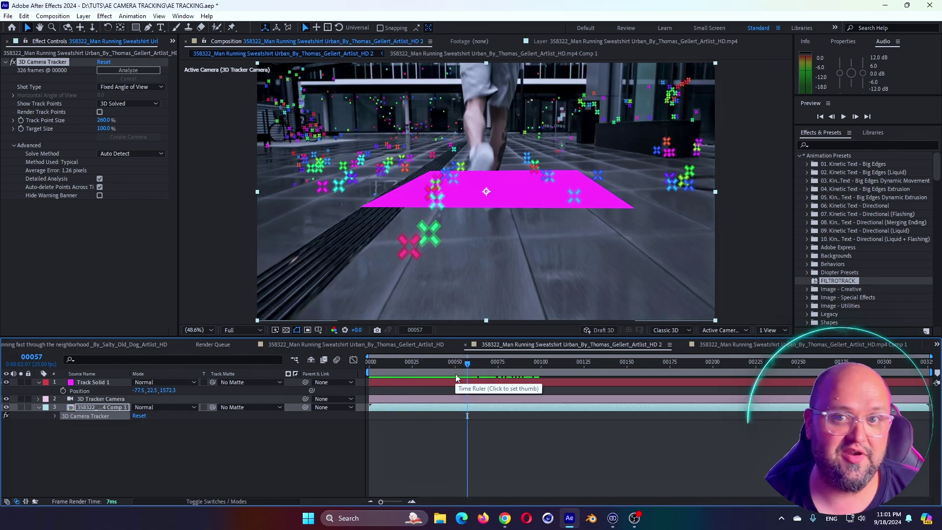
{"action": "left_click", "coordinate": [380, 374]}
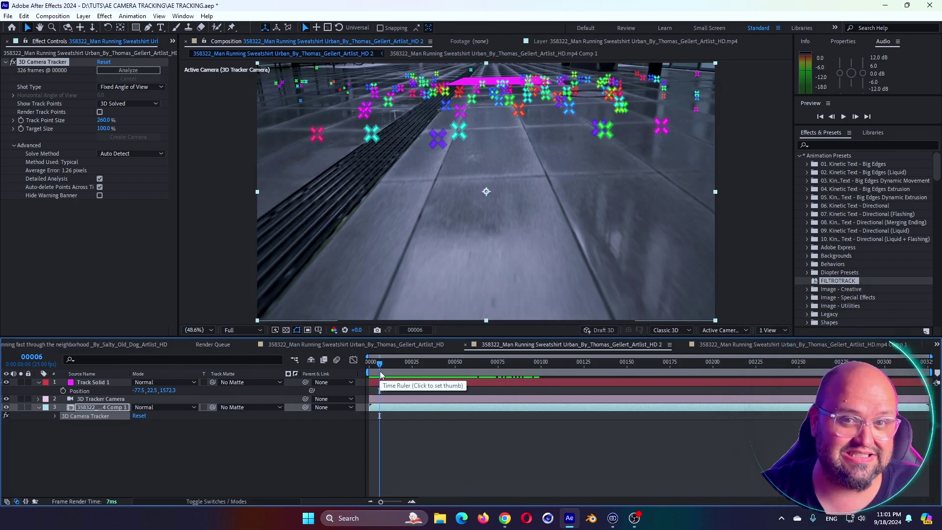
{"action": "left_click", "coordinate": [454, 375]}
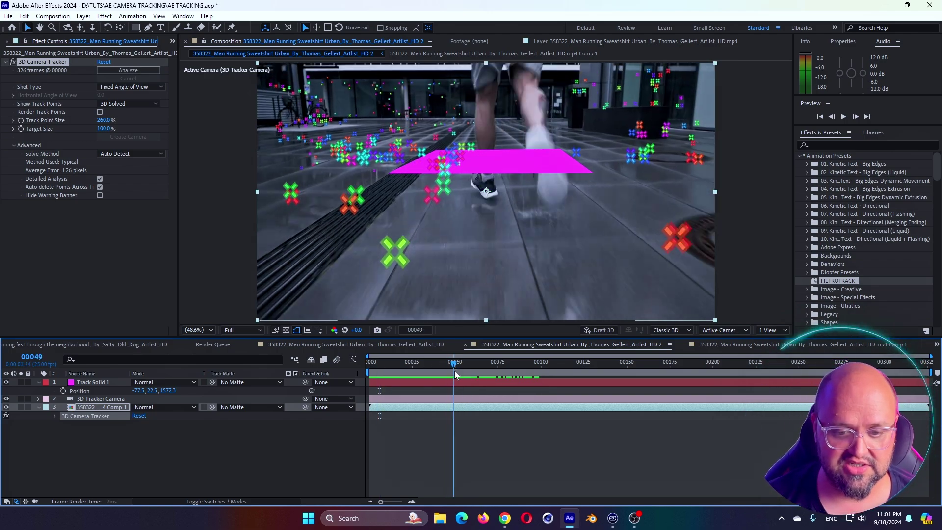
{"action": "mouse_move", "coordinate": [455, 375]}
{"action": "left_mouse_down"}
{"action": "mouse_move", "coordinate": [441, 378]}
{"action": "mouse_move", "coordinate": [454, 374]}
{"action": "left_mouse_up"}
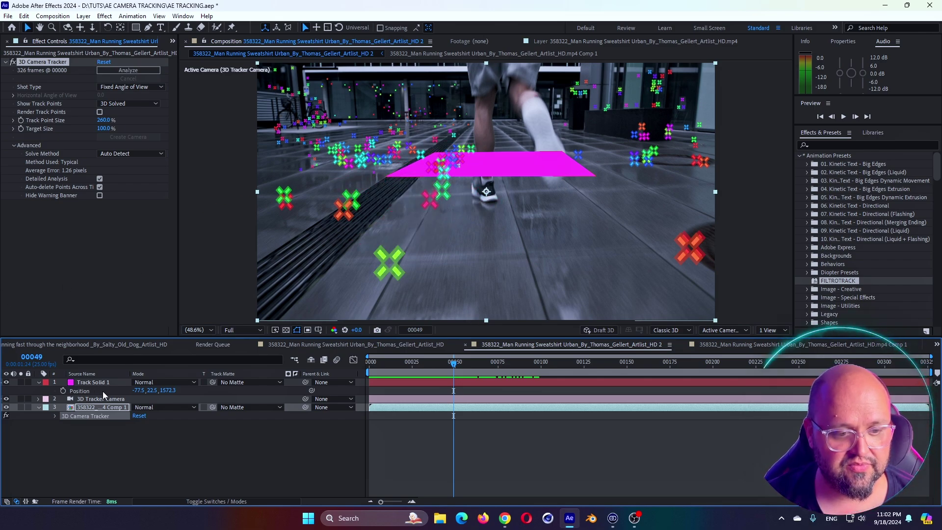
- Undo the magenta solid and camera, then set the floor track points as ground plane and origin
{"action": "key", "text": "ctrl+z"}
{"action": "key", "text": "ctrl+z"}
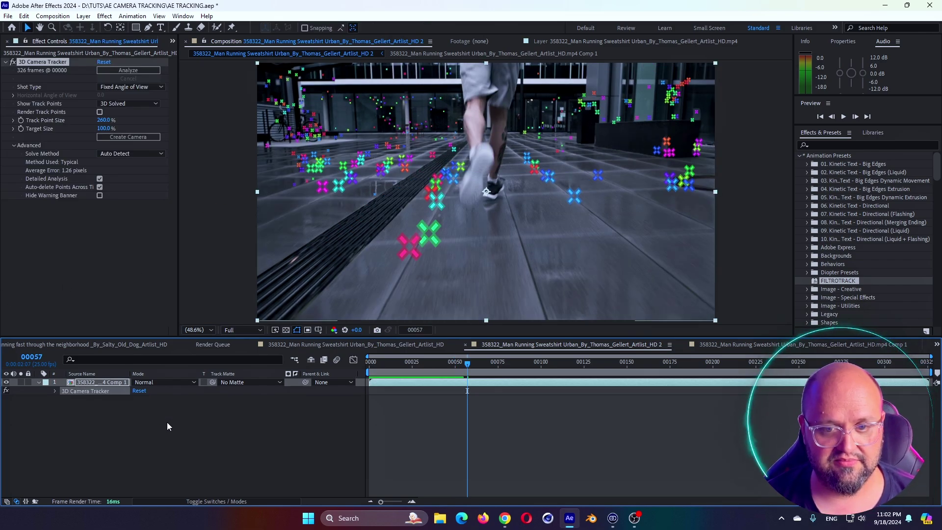
{"action": "mouse_move", "coordinate": [420, 194]}
{"action": "left_mouse_down"}
{"action": "mouse_move", "coordinate": [580, 183]}
{"action": "mouse_move", "coordinate": [532, 166]}
{"action": "left_mouse_up"}
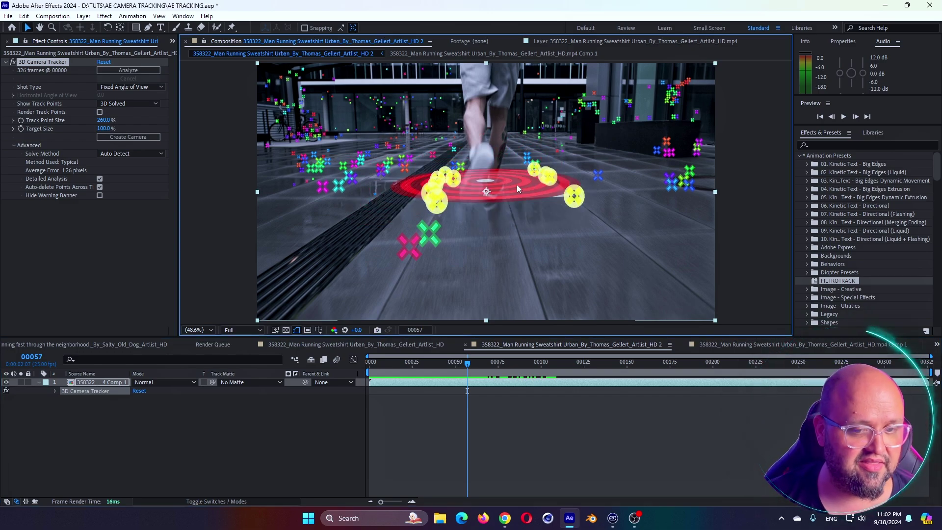
{"action": "right_click", "coordinate": [503, 181]}
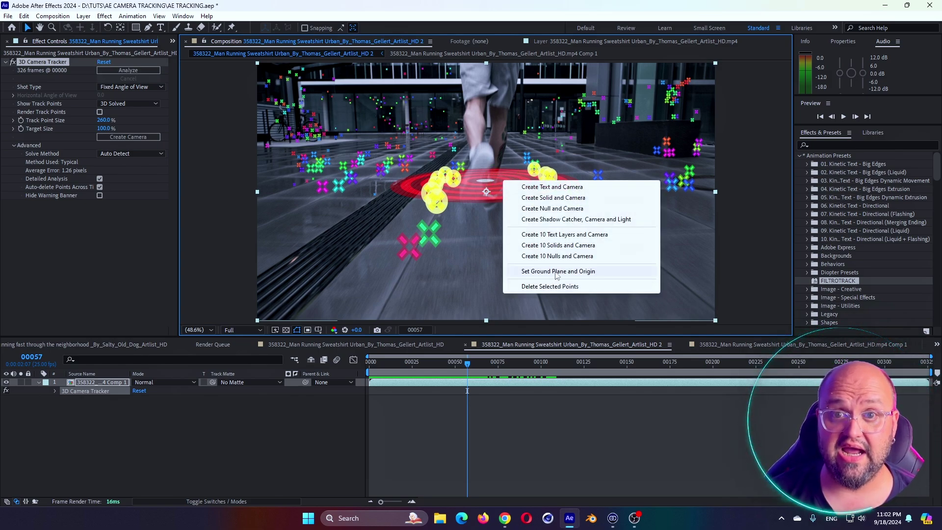
{"action": "left_click", "coordinate": [557, 272]}
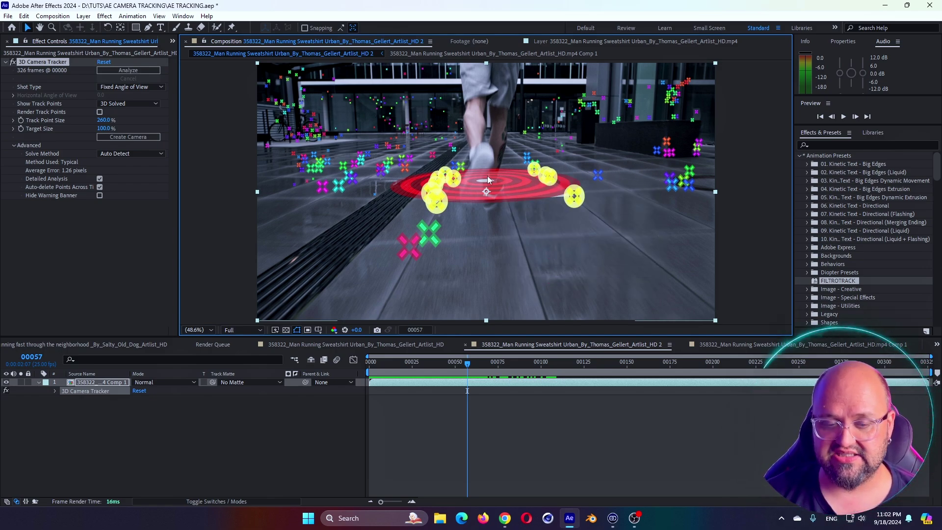
- Create a new cyan Track Solid 1 and 3D Tracker Camera on the floor and select it
{"action": "right_click", "coordinate": [506, 190]}
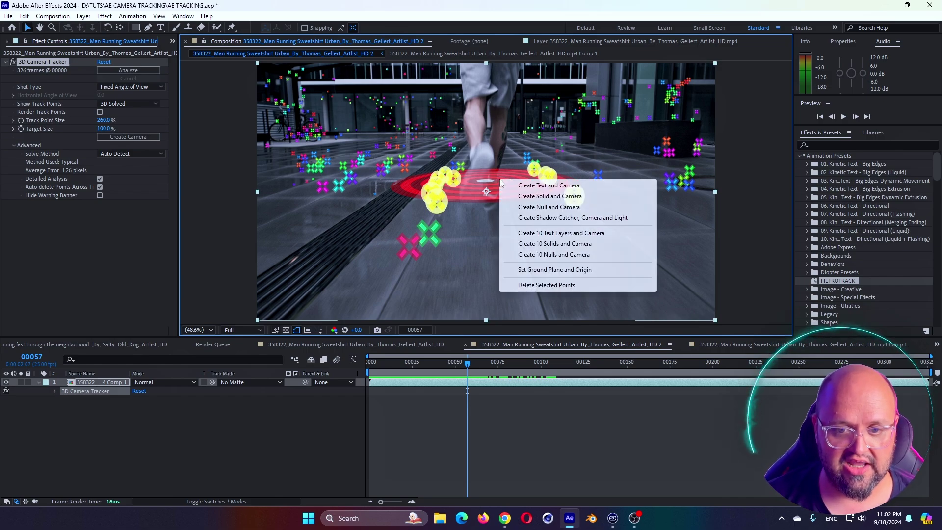
{"action": "left_click", "coordinate": [536, 197]}
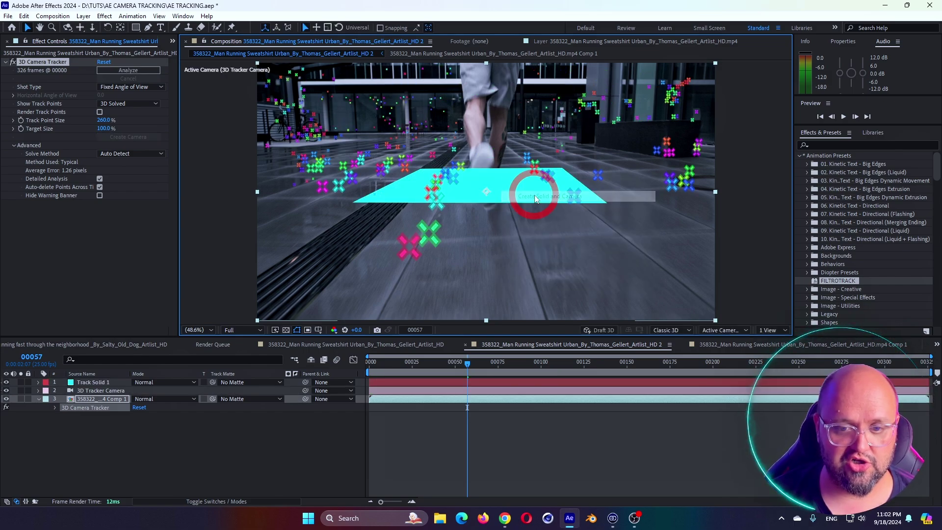
{"action": "left_click", "coordinate": [214, 438]}
{"action": "left_click", "coordinate": [89, 382]}
- Create a tracked solid on the upper building facade at frame 00161 and check it
{"action": "key", "text": "p"}
{"action": "key", "text": "semicolon"}
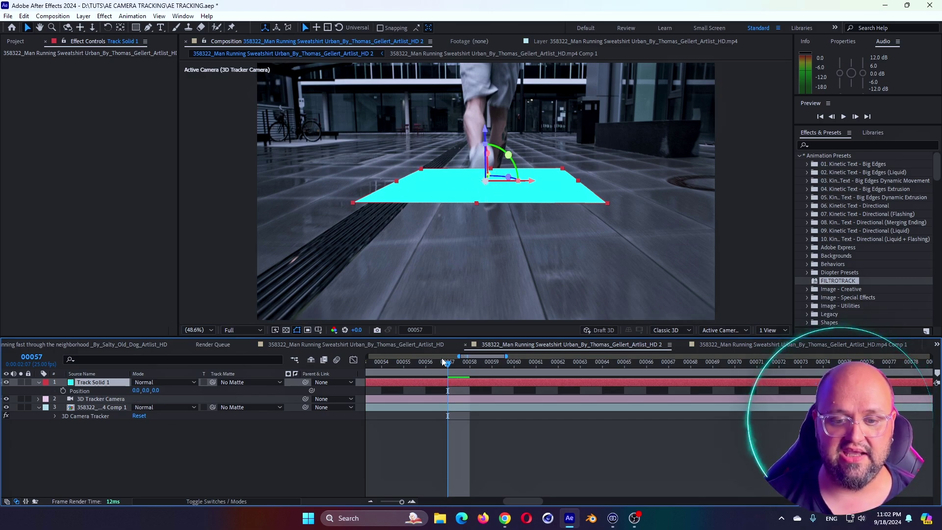
{"action": "left_click", "coordinate": [441, 357]}
{"action": "left_click", "coordinate": [42, 62]}
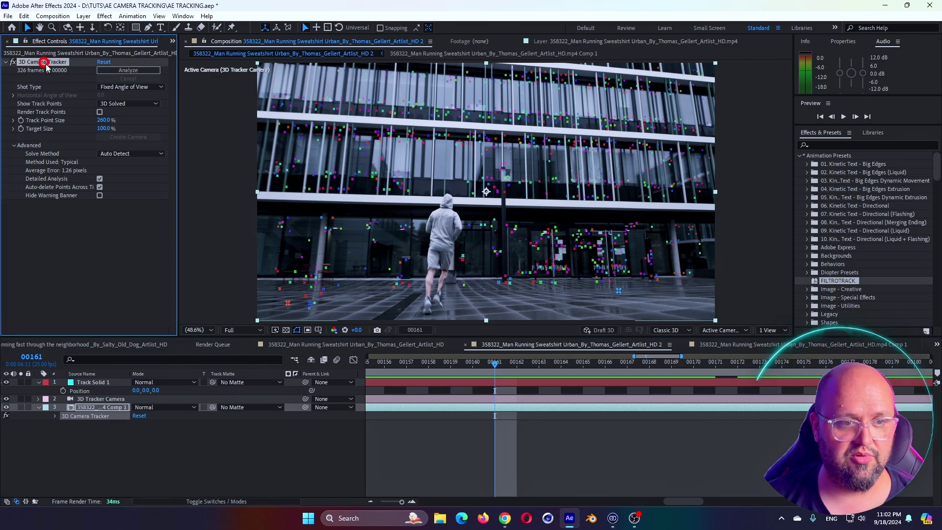
{"action": "left_click_drag", "start_coordinate": [336, 115], "coordinate": [344, 139]}
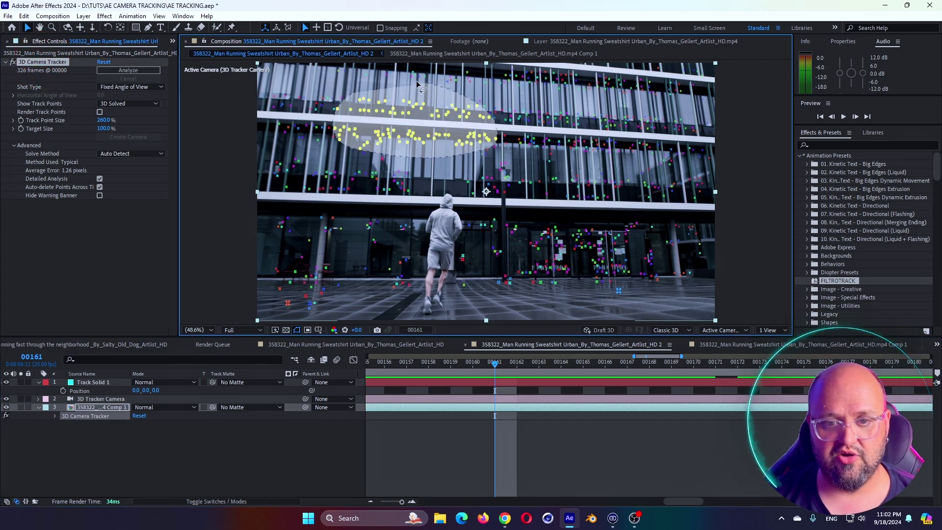
{"action": "right_click", "coordinate": [419, 128]}
{"action": "left_click", "coordinate": [451, 143]}
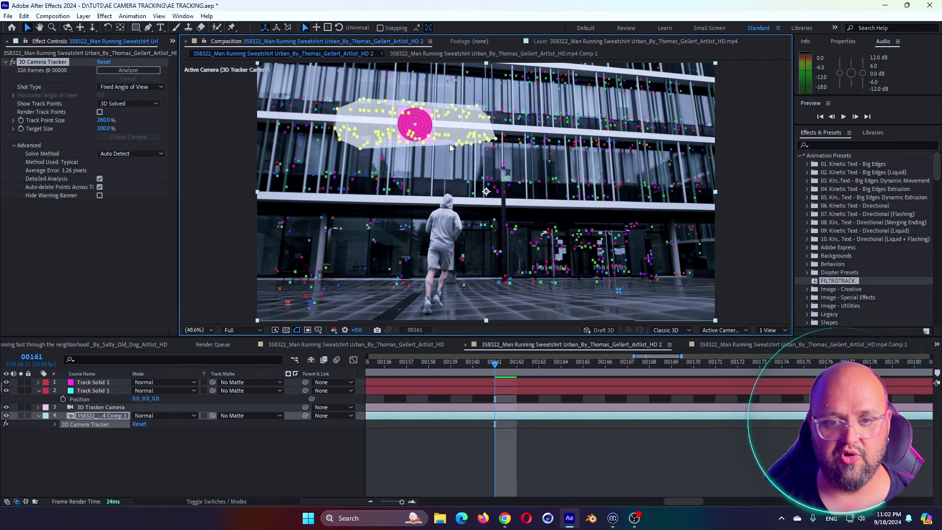
{"action": "left_click", "coordinate": [199, 458]}
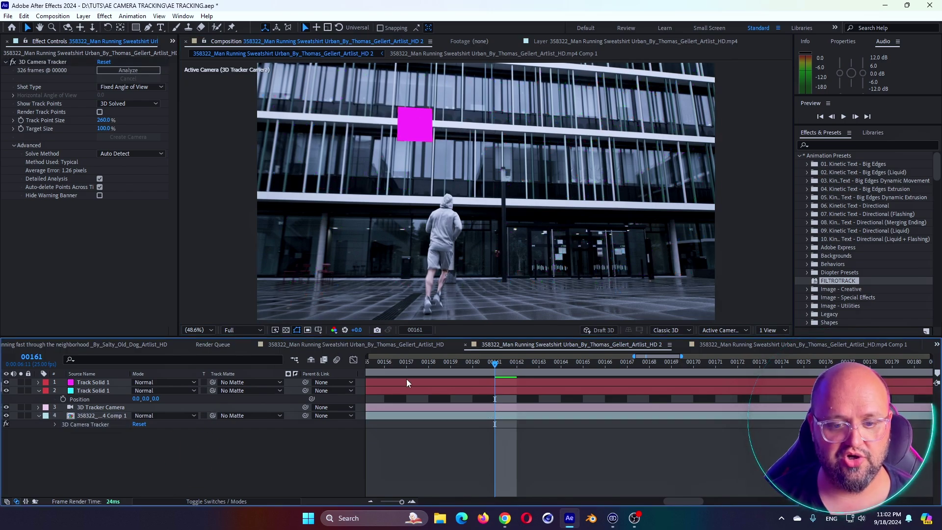
{"action": "key", "text": "semicolon"}
{"action": "left_click", "coordinate": [687, 363]}
{"action": "left_click_drag", "start_coordinate": [699, 365], "coordinate": [869, 363]}
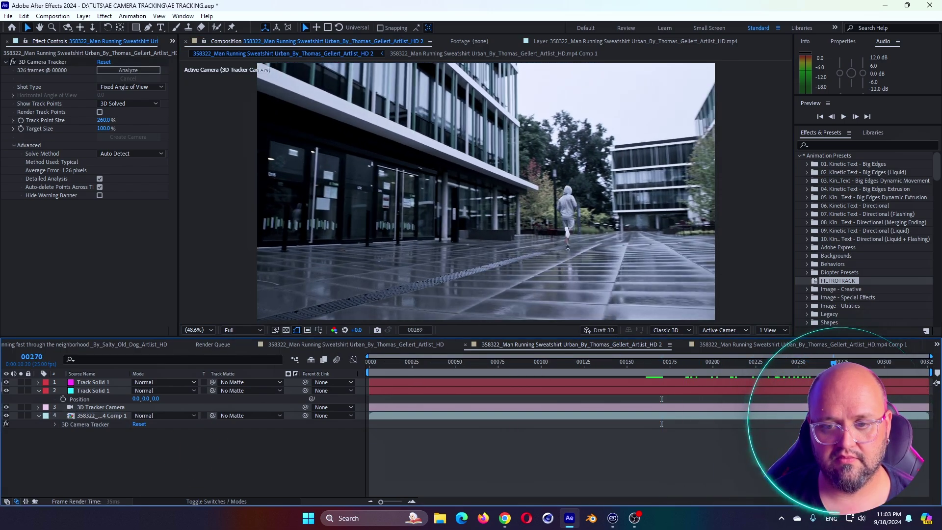
- Create another tracked solid on the ground plane and review it at frame 00062
{"action": "left_click", "coordinate": [653, 258]}
{"action": "right_click", "coordinate": [615, 256]}
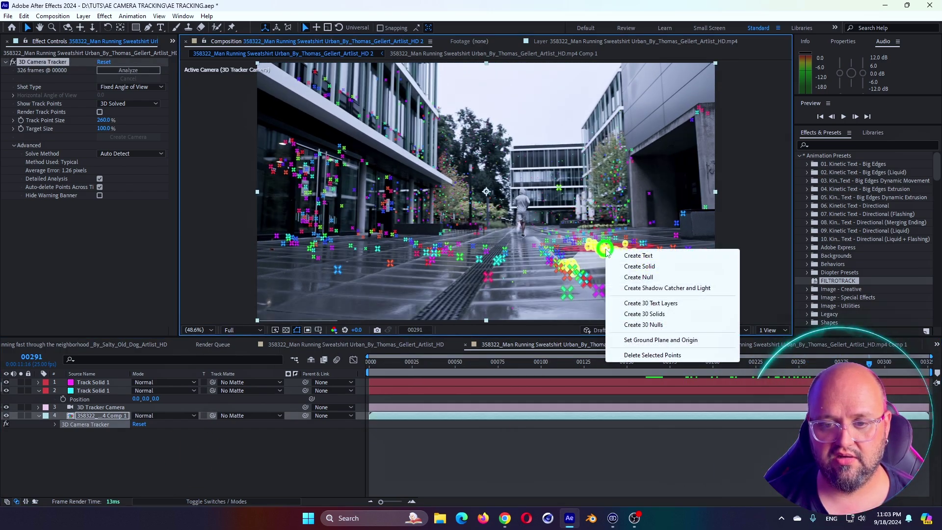
{"action": "left_click", "coordinate": [647, 271]}
{"action": "mouse_move", "coordinate": [659, 384]}
{"action": "left_mouse_down"}
{"action": "mouse_move", "coordinate": [929, 386]}
{"action": "mouse_move", "coordinate": [509, 370]}
{"action": "mouse_move", "coordinate": [530, 372]}
{"action": "left_mouse_up"}
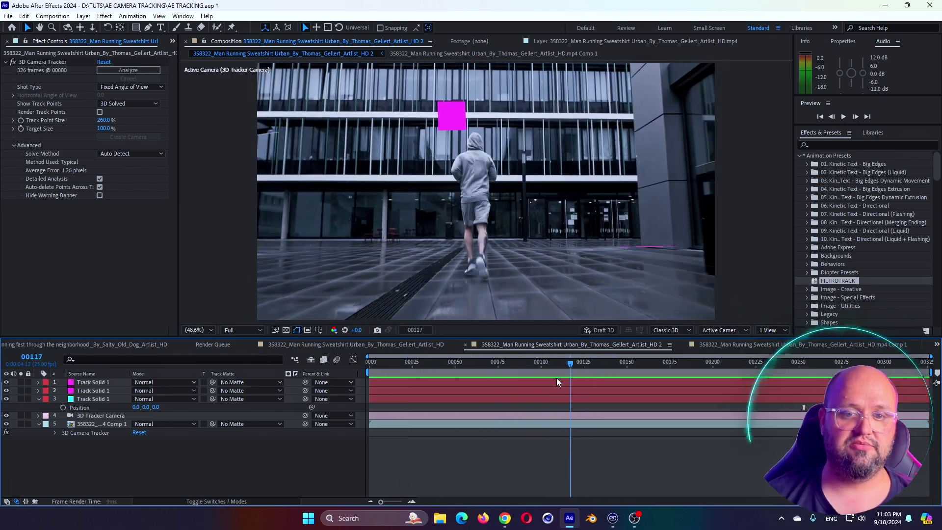
{"action": "left_click_drag", "start_coordinate": [530, 372], "coordinate": [475, 372]}
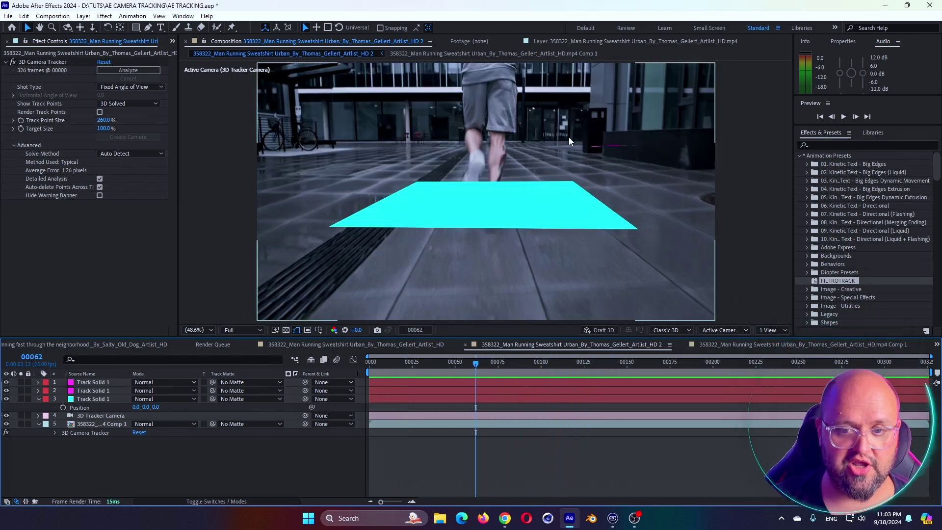
- Add a CAMERA TRACK text layer in the viewer, then return to the Selection tool and show switches
{"action": "left_click", "coordinate": [162, 28]}
{"action": "left_click", "coordinate": [371, 147]}
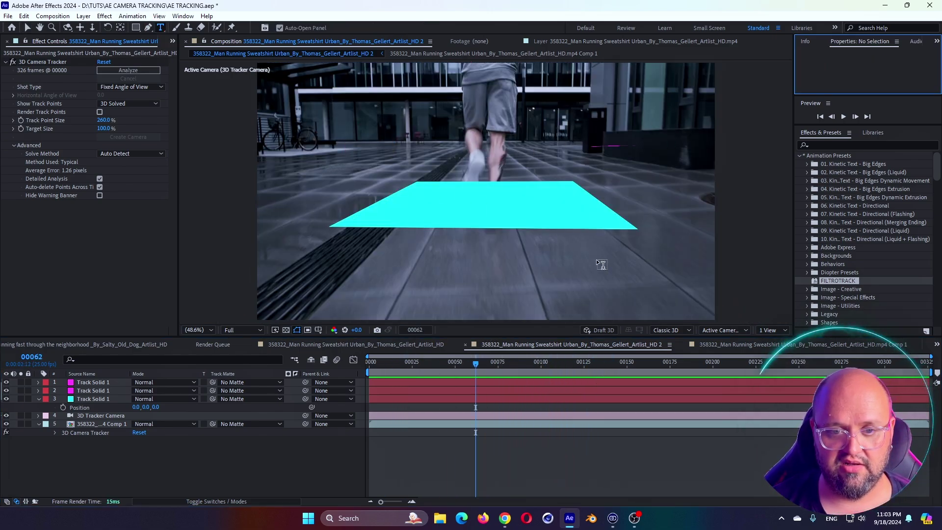
{"action": "type", "text": "CAME"}
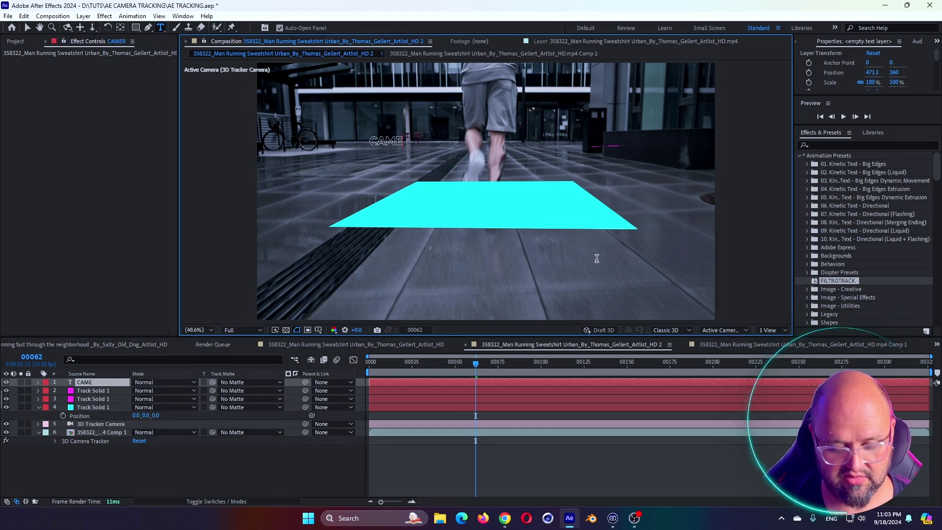
{"action": "type", "text": "RA TRACK"}
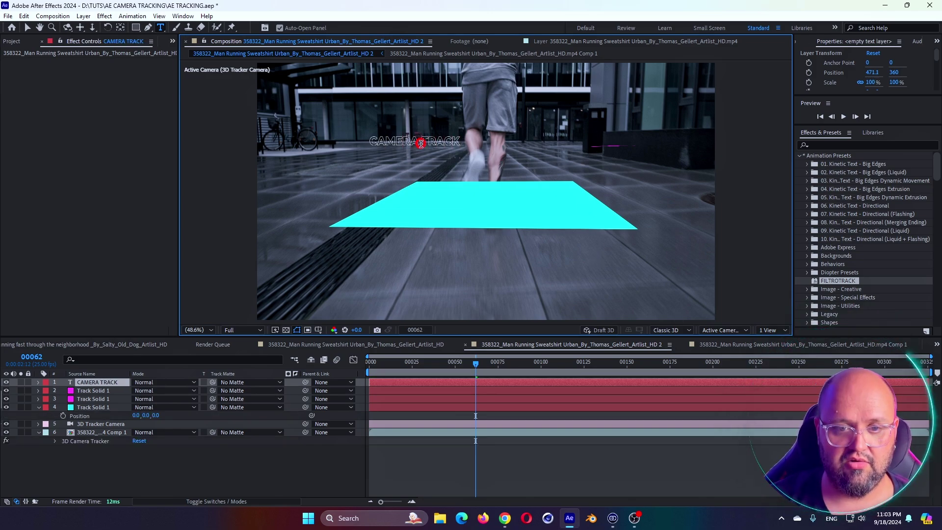
{"action": "left_click", "coordinate": [497, 202]}
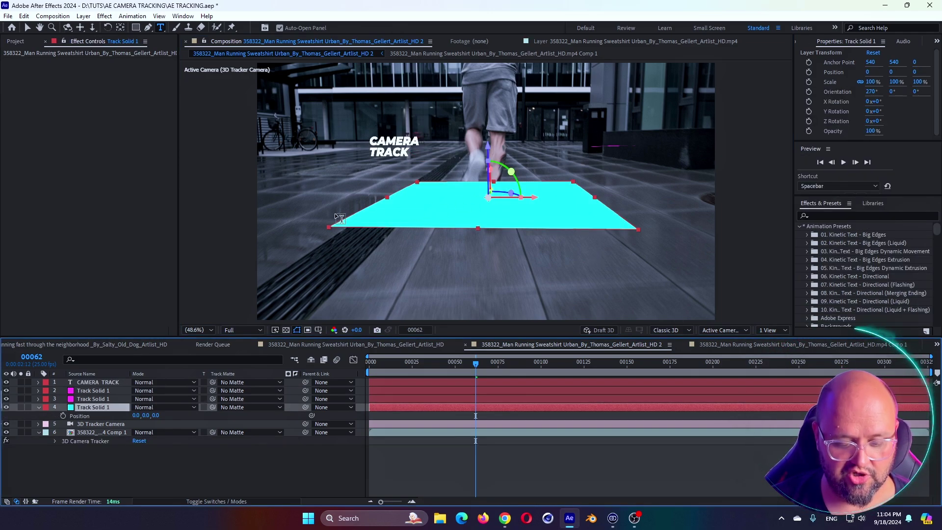
{"action": "key", "text": "v"}
{"action": "left_click", "coordinate": [392, 146]}
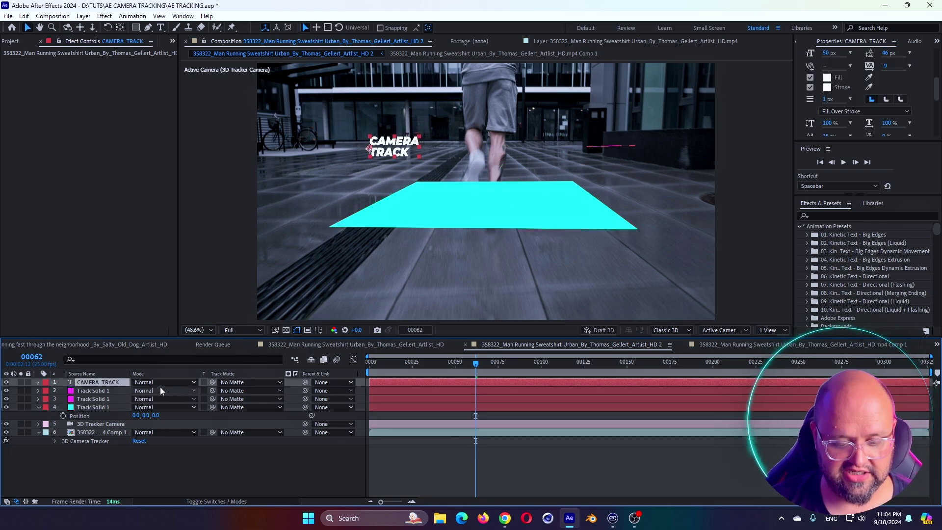
{"action": "key", "text": "F4"}
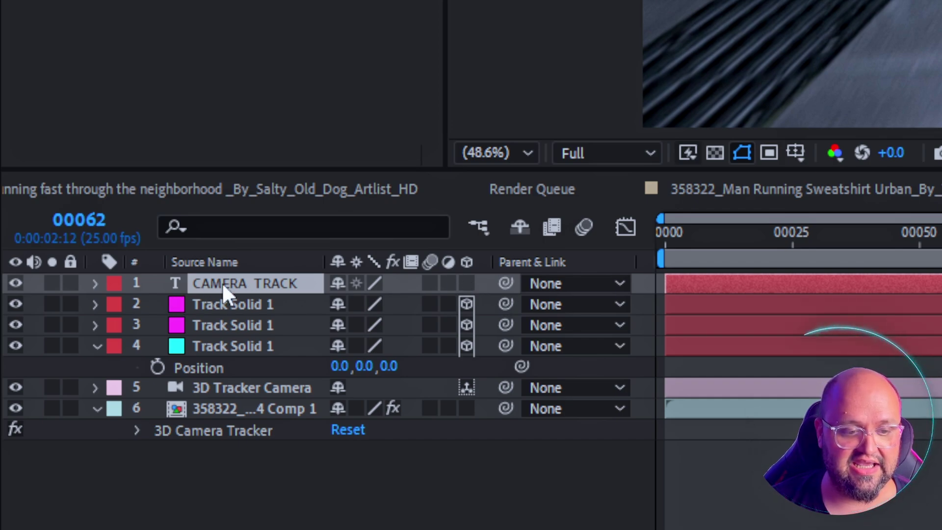
- Make CAMERA TRACK a 3D layer and give it the cyan solid's Position
{"action": "left_click", "coordinate": [467, 282]}
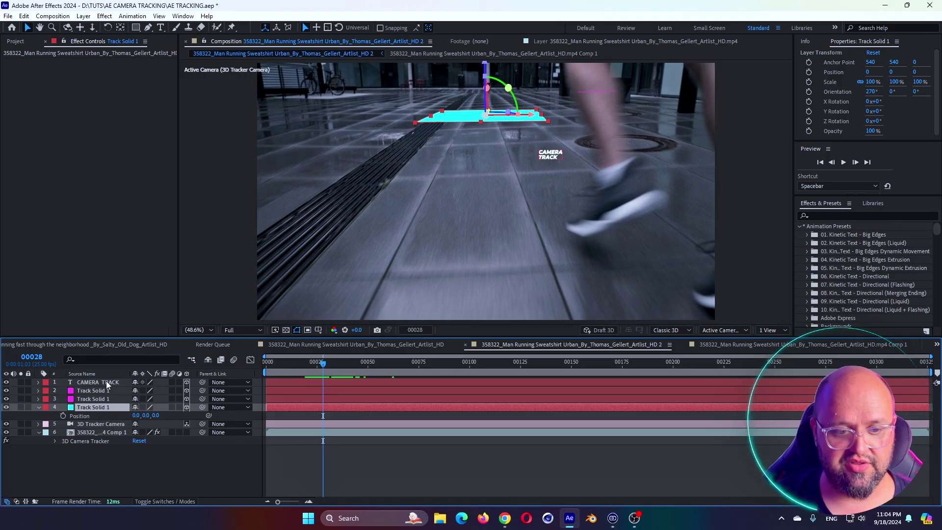
{"action": "left_click", "coordinate": [78, 417]}
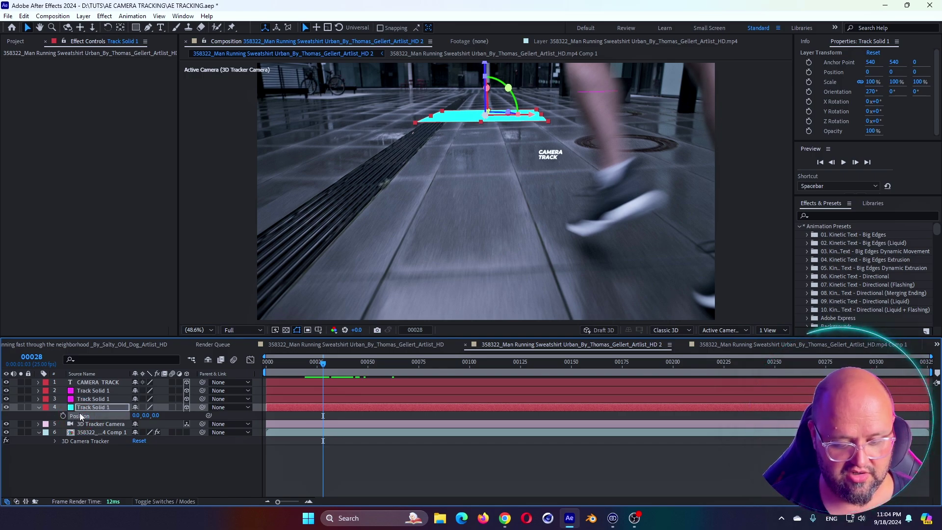
{"action": "left_click", "coordinate": [98, 382]}
{"action": "left_click_drag", "start_coordinate": [302, 367], "coordinate": [251, 369]}
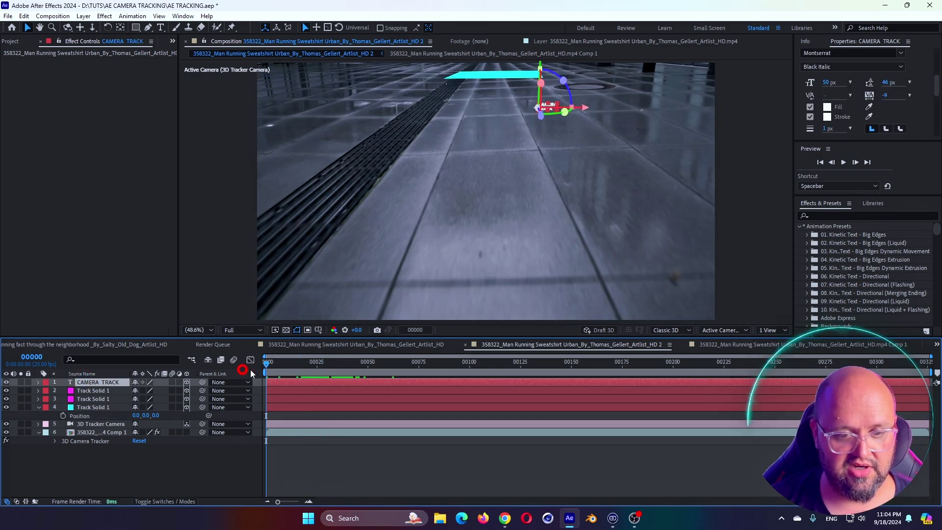
{"action": "left_click_drag", "start_coordinate": [330, 377], "coordinate": [372, 369]}
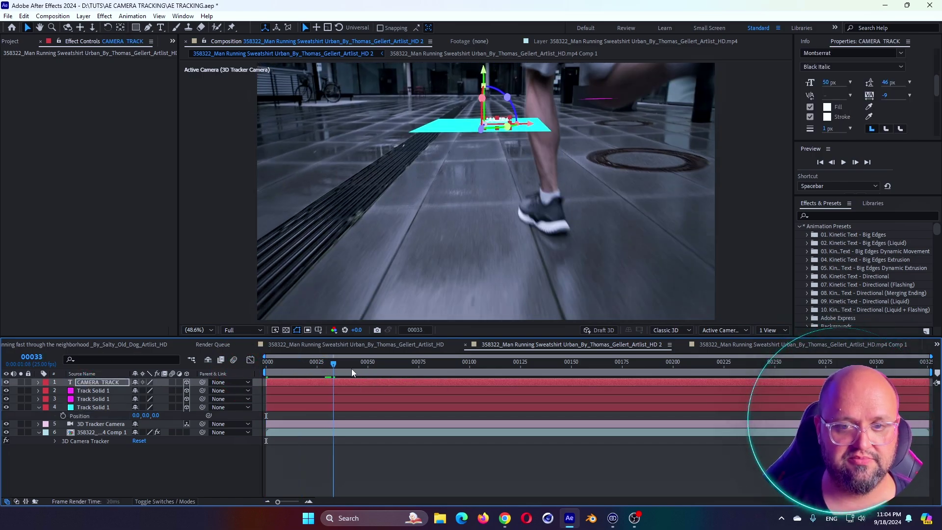
- Hide the cyan solid and scale the CAMERA TRACK text to 294%, reviewing it through frame 00114
{"action": "left_click", "coordinate": [17, 408]}
{"action": "left_click", "coordinate": [6, 407]}
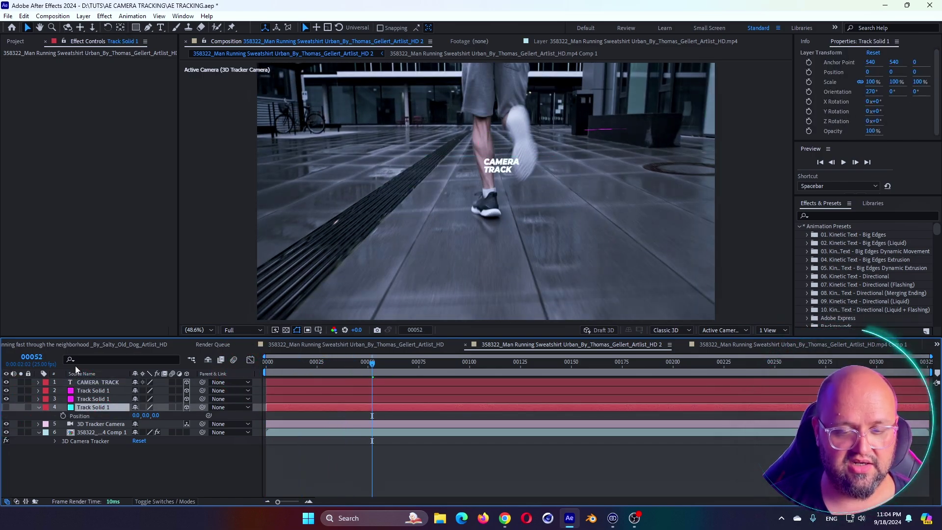
{"action": "left_click", "coordinate": [101, 381]}
{"action": "key", "text": "s"}
{"action": "mouse_move", "coordinate": [265, 365]}
{"action": "left_mouse_down"}
{"action": "mouse_move", "coordinate": [427, 391]}
{"action": "mouse_move", "coordinate": [387, 388]}
{"action": "mouse_move", "coordinate": [462, 388]}
{"action": "mouse_move", "coordinate": [422, 394]}
{"action": "mouse_move", "coordinate": [337, 364]}
{"action": "left_mouse_up"}
{"action": "left_click", "coordinate": [483, 131]}
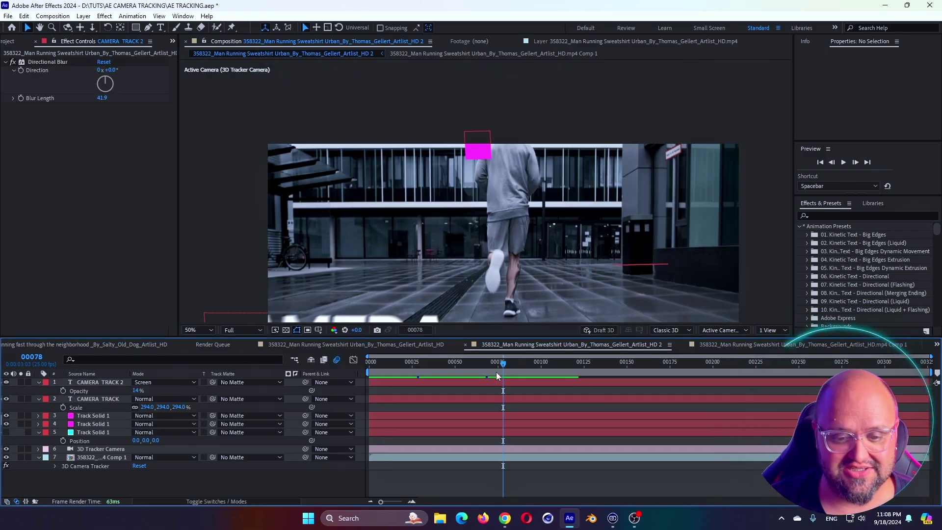
{"action": "left_click_drag", "start_coordinate": [496, 371], "coordinate": [565, 371]}
{"action": "left_click", "coordinate": [7, 42]}
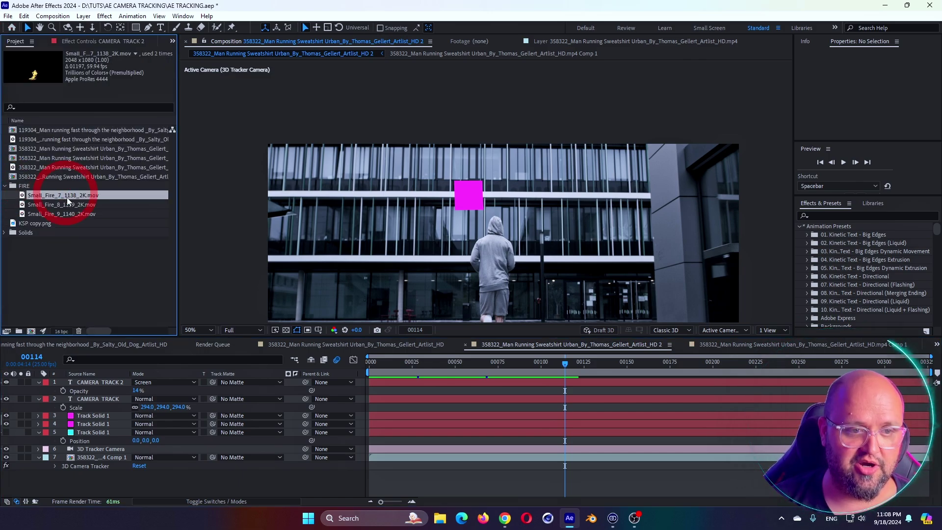
- Add Small_Fire_9_1140_2K.mov to the top of the HD 2 comp as a 3D layer
{"action": "left_click", "coordinate": [66, 213]}
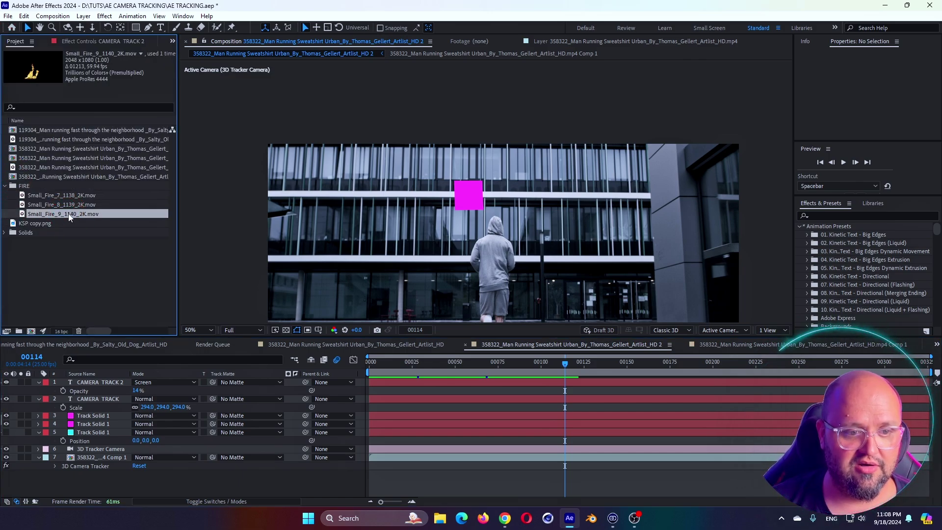
{"action": "left_click_drag", "start_coordinate": [107, 383], "coordinate": [101, 379]}
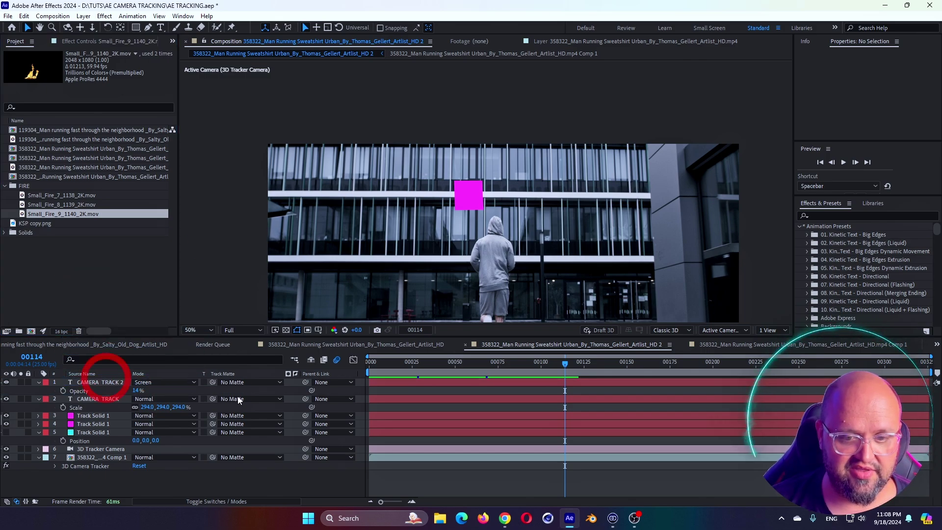
{"action": "key", "text": "comma"}
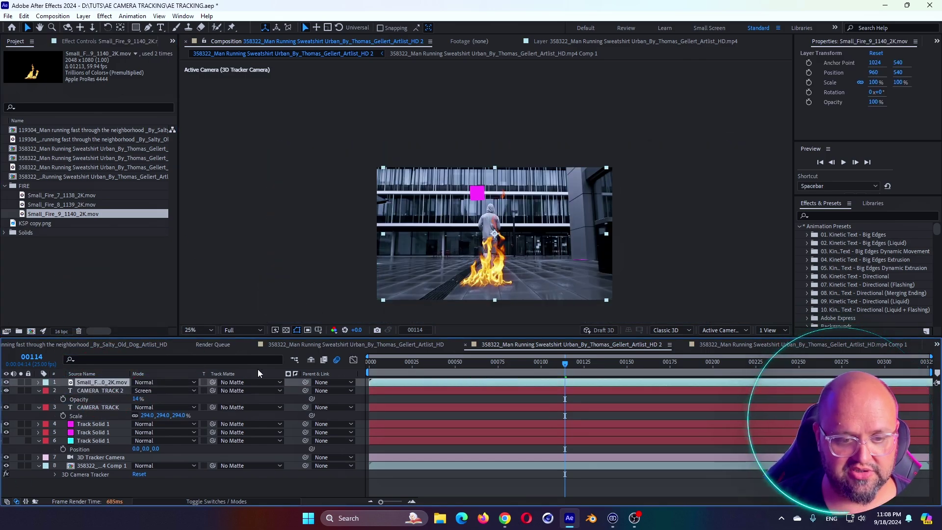
{"action": "key", "text": "F4"}
{"action": "left_click", "coordinate": [187, 382]}
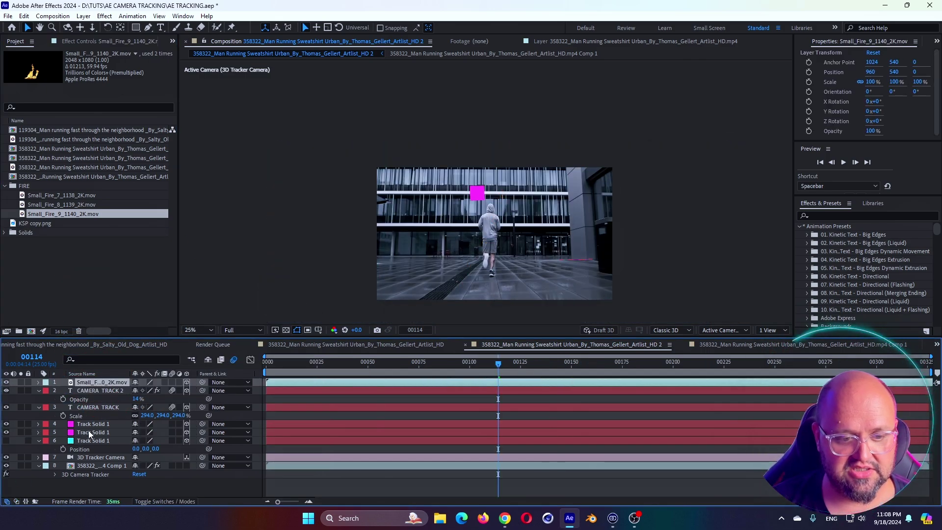
- Paste the magenta Track Solid's Position onto the fire layer
{"action": "left_click", "coordinate": [88, 432]}
{"action": "key", "text": "period"}
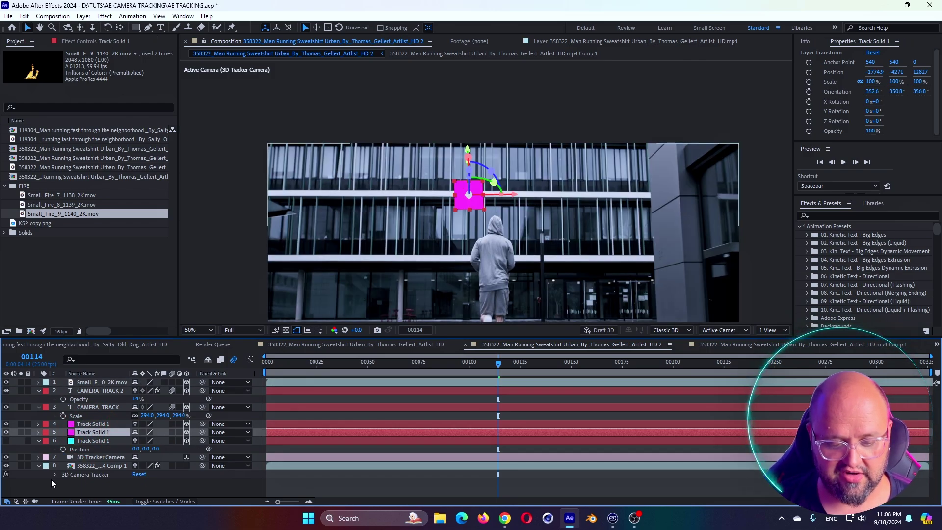
{"action": "key", "text": "p"}
{"action": "left_click", "coordinate": [87, 382]}
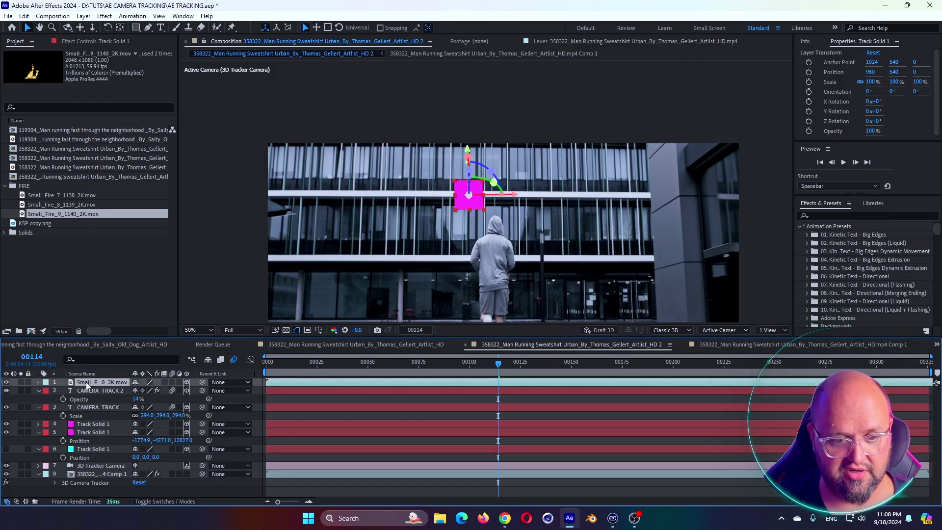
{"action": "key", "text": "ctrl+v"}
- Scale the fire to 474%, blend it in Screen mode, and raise it up the building
{"action": "key", "text": "s"}
{"action": "key", "text": "F4"}
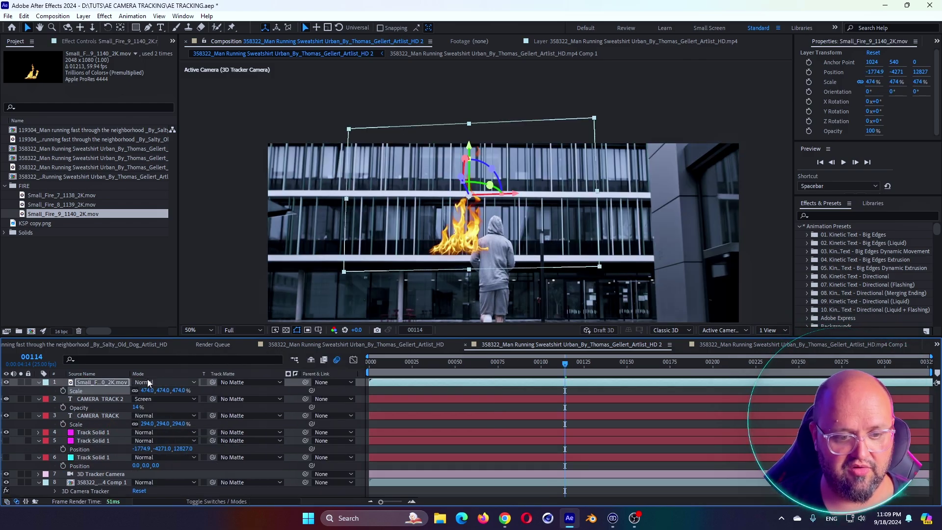
{"action": "left_click", "coordinate": [147, 381]}
{"action": "left_click", "coordinate": [182, 197]}
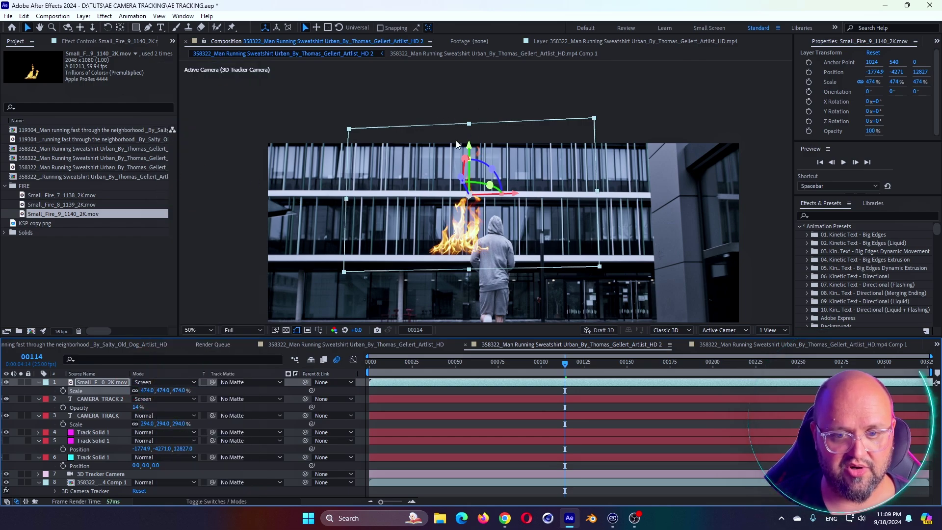
{"action": "left_click_drag", "start_coordinate": [470, 150], "coordinate": [484, 89]}
- Preview the composition from the first frame to check the fire's placement
{"action": "left_click", "coordinate": [349, 368]}
{"action": "key", "text": "Home"}
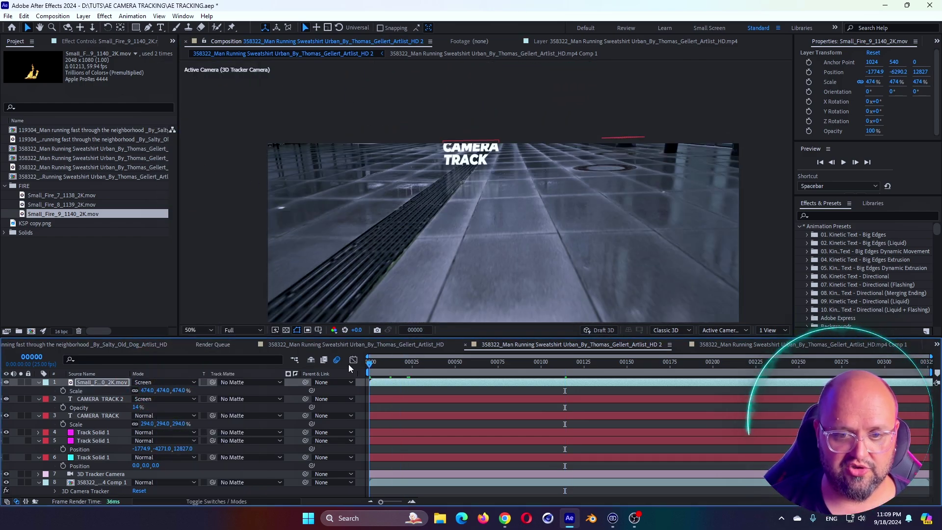
{"action": "key", "text": "space"}
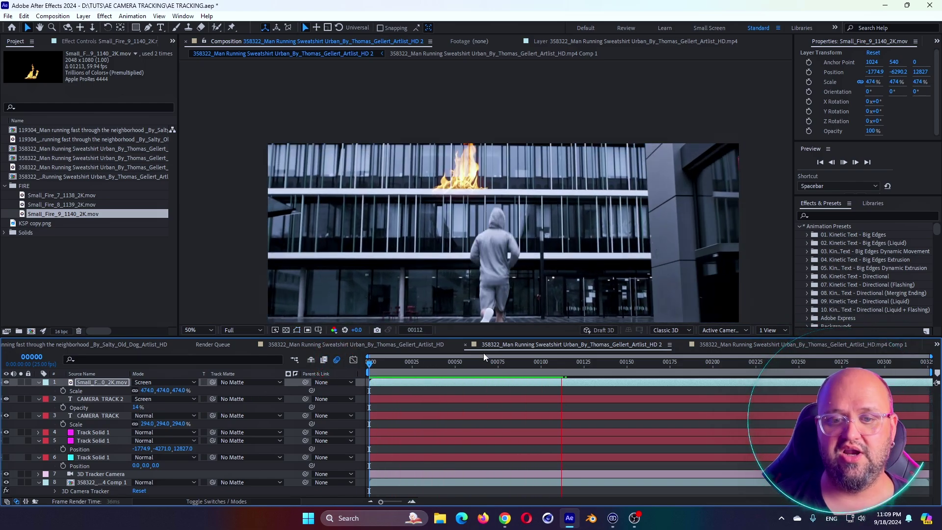
{"action": "mouse_move", "coordinate": [524, 363]}
{"action": "left_mouse_down"}
{"action": "mouse_move", "coordinate": [476, 382]}
{"action": "mouse_move", "coordinate": [554, 385]}
{"action": "left_mouse_up"}
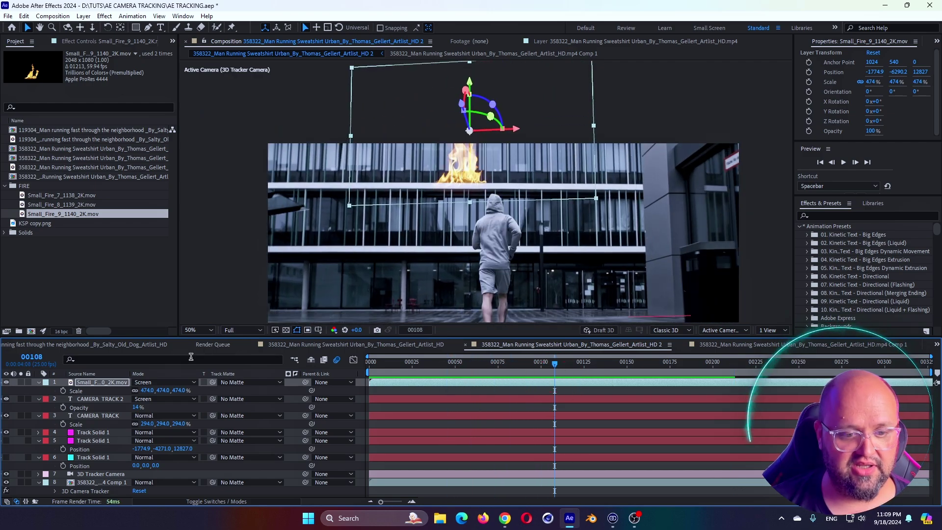
{"action": "key", "text": "F4"}
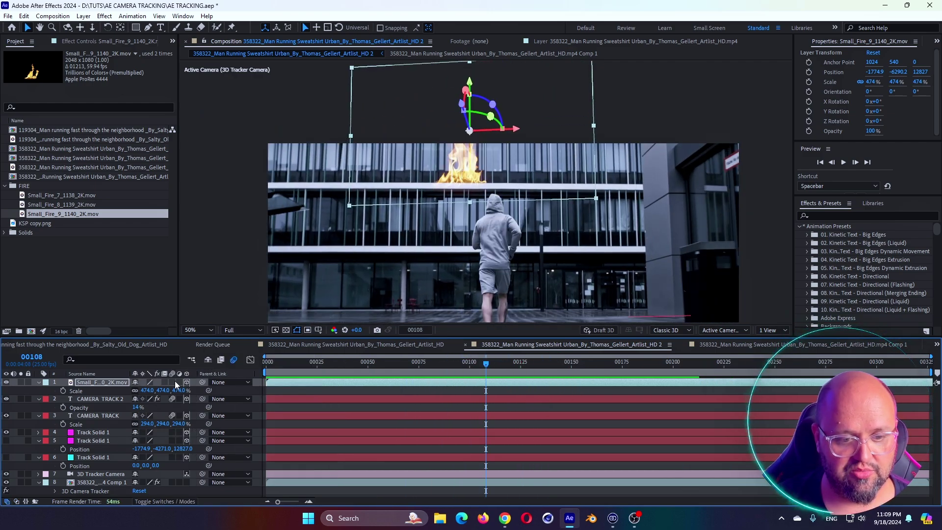
- Slide the fire sideways along the facade to Position -422.3, -6290.2, 12827, then scrub to check it
{"action": "left_click", "coordinate": [391, 367]}
{"action": "key", "text": "space"}
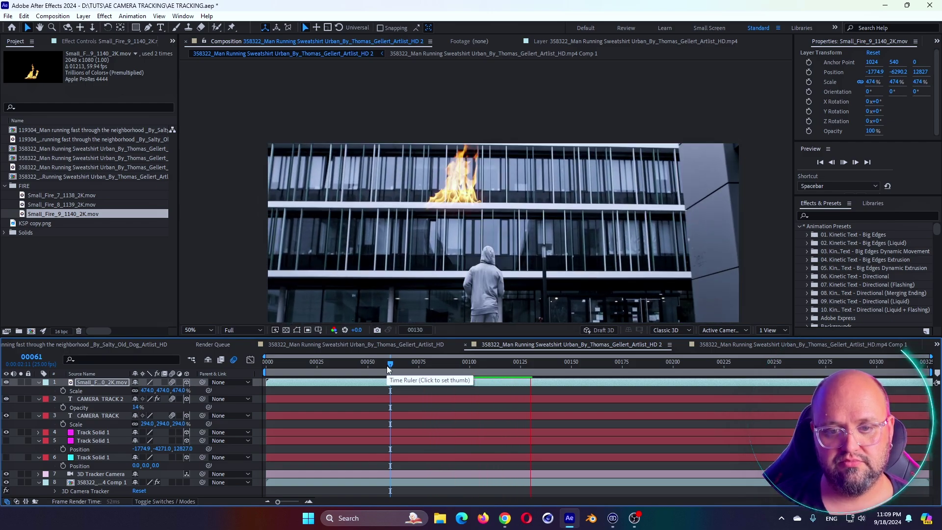
{"action": "key", "text": "space"}
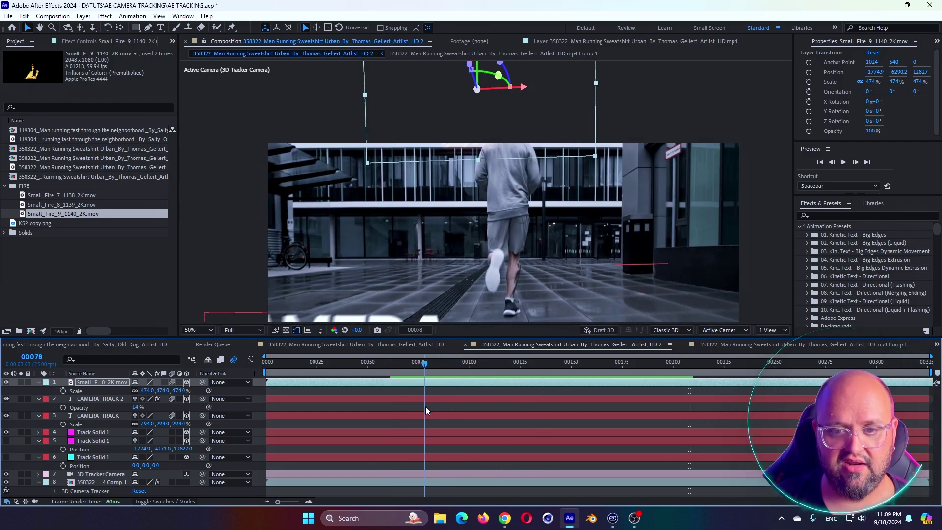
{"action": "left_click_drag", "start_coordinate": [426, 406], "coordinate": [458, 399]}
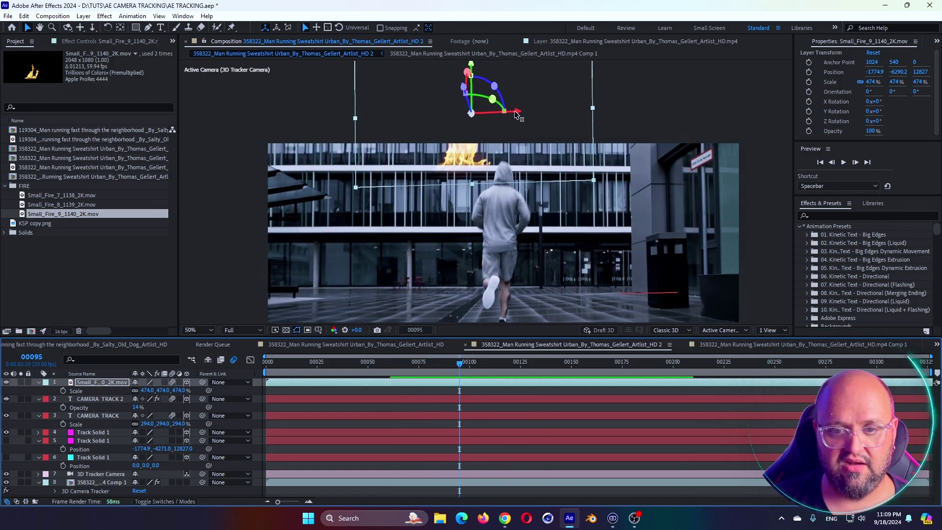
{"action": "left_click_drag", "start_coordinate": [516, 115], "coordinate": [536, 113]}
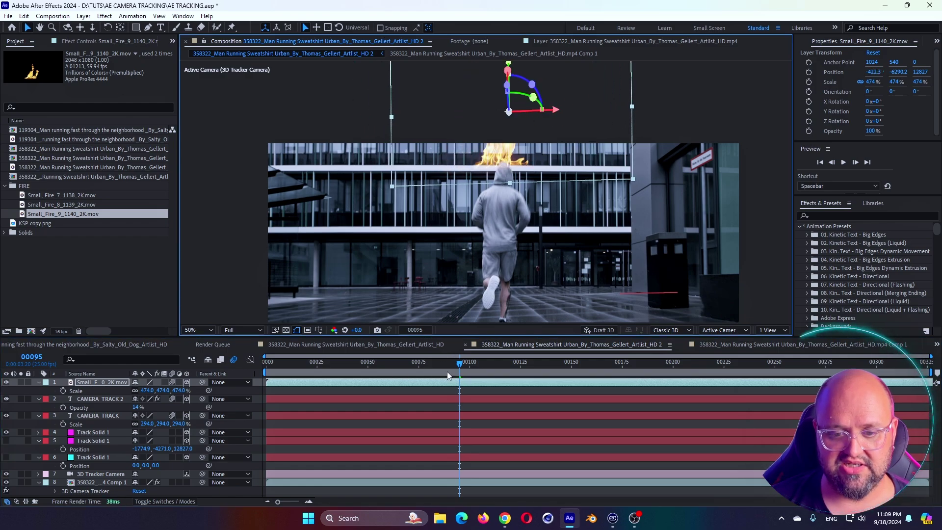
{"action": "mouse_move", "coordinate": [425, 370]}
{"action": "left_mouse_down"}
{"action": "mouse_move", "coordinate": [460, 364]}
{"action": "mouse_move", "coordinate": [402, 383]}
{"action": "mouse_move", "coordinate": [482, 369]}
{"action": "left_mouse_up"}
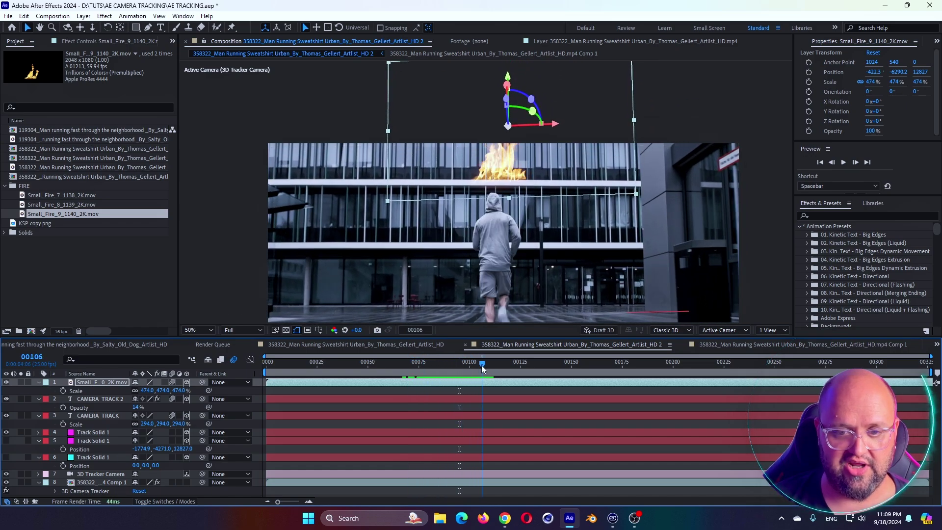
{"action": "left_click_drag", "start_coordinate": [481, 375], "coordinate": [408, 380]}
- Duplicate the runner footage to the top, trim its end to frame 00112, and open it in the Layer panel
{"action": "left_click", "coordinate": [88, 482]}
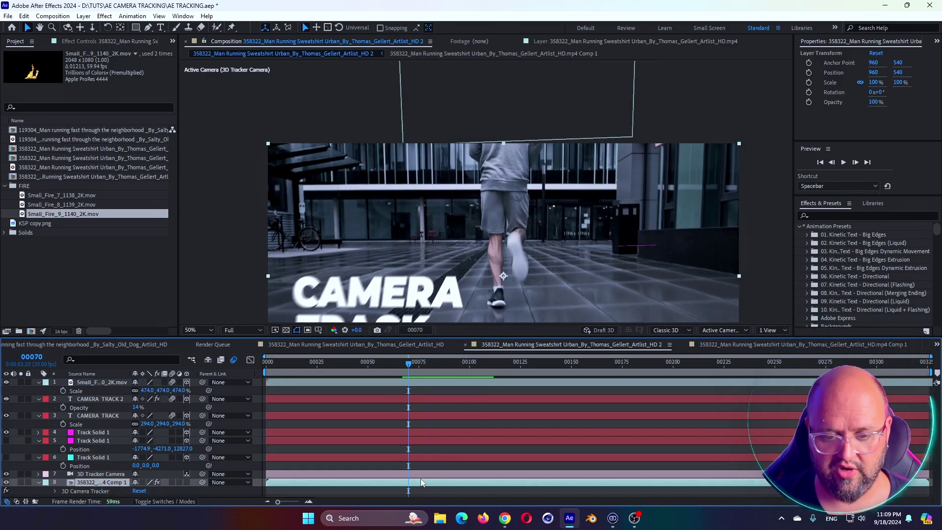
{"action": "key", "text": "ctrl+d"}
{"action": "left_click_drag", "start_coordinate": [113, 383], "coordinate": [111, 382]}
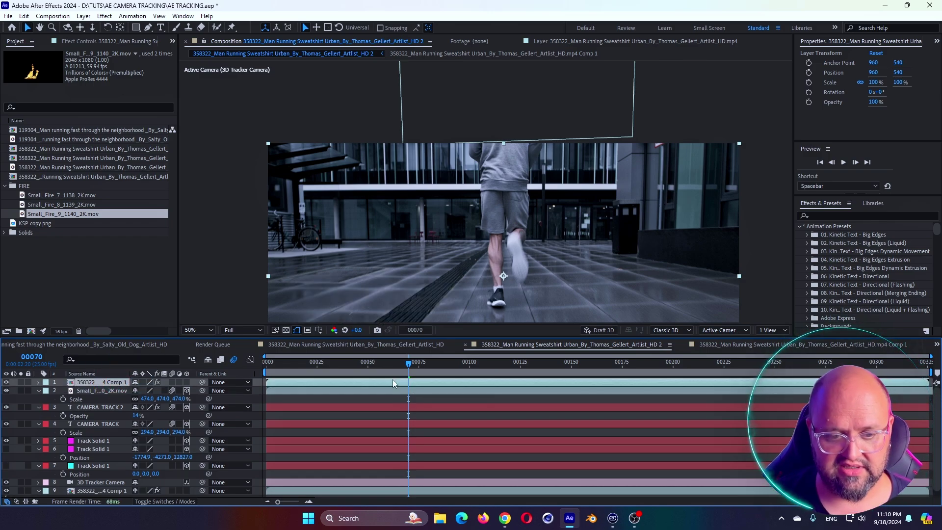
{"action": "key", "text": "comma"}
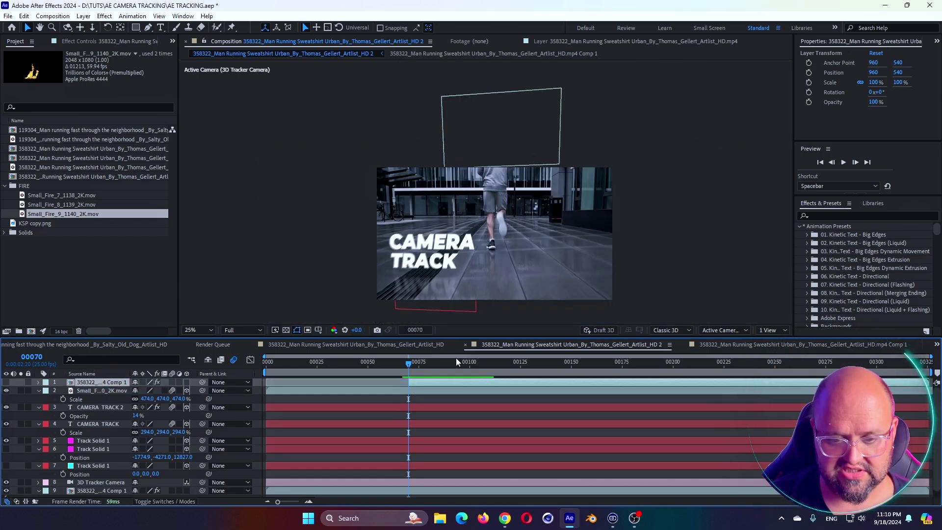
{"action": "mouse_move", "coordinate": [456, 361]}
{"action": "left_mouse_down"}
{"action": "mouse_move", "coordinate": [493, 373]}
{"action": "mouse_move", "coordinate": [419, 382]}
{"action": "left_mouse_up"}
{"action": "key", "text": "alt+bracketright"}
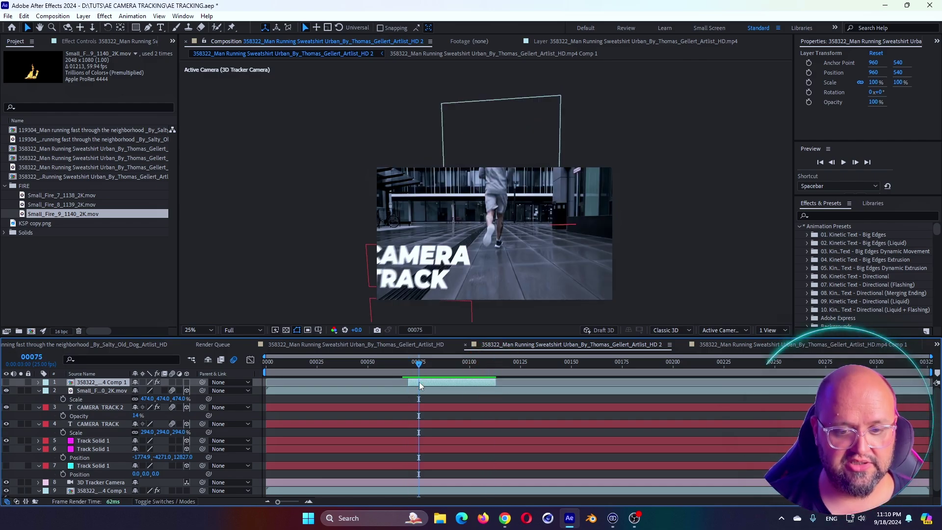
{"action": "double_click", "coordinate": [419, 382]}
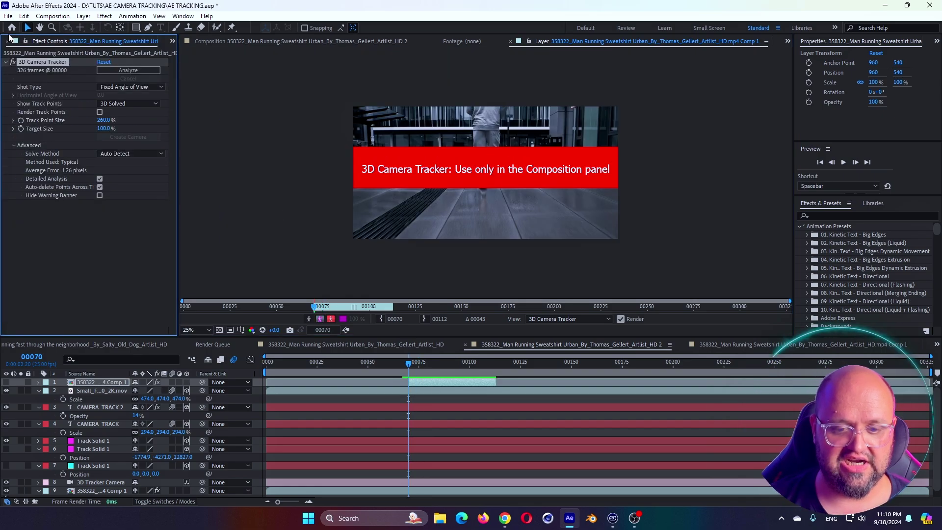
- Delete the copied 3D Camera Tracker from the top runner footage layer
{"action": "left_click", "coordinate": [38, 67]}
{"action": "key", "text": "Delete"}
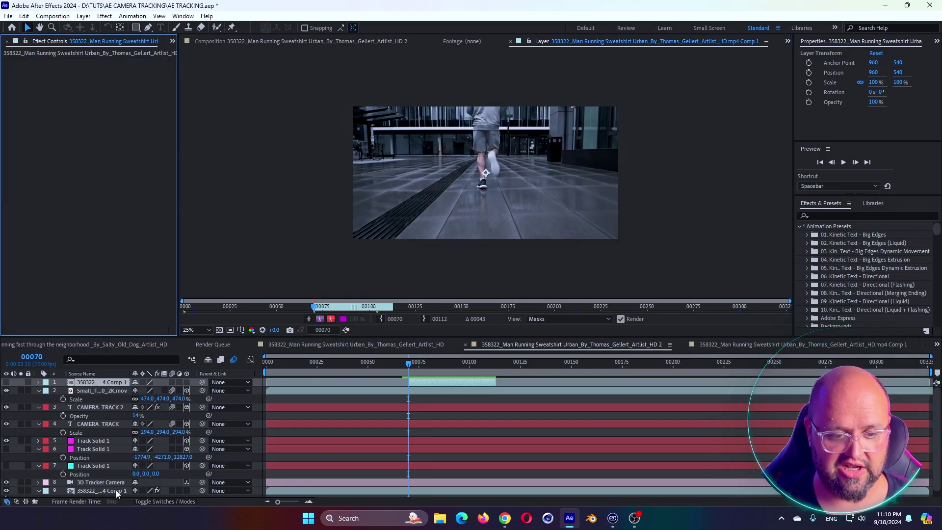
{"action": "left_click", "coordinate": [109, 492]}
{"action": "left_click", "coordinate": [430, 385]}
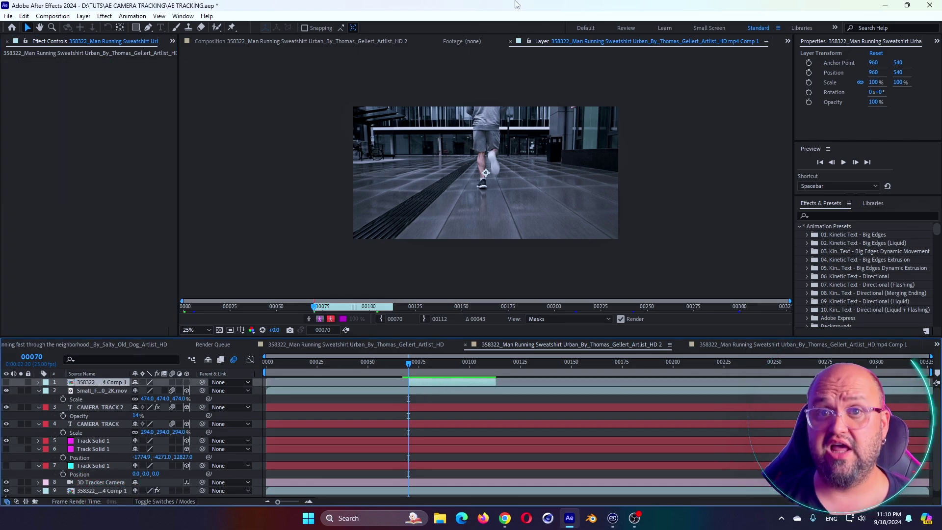
- Paint a Roto Brush matte over the runner's hoodie and body, subtracting stray background
{"action": "scroll", "coordinate": [483, 151], "scroll_direction": "up", "scroll_amount": 4}
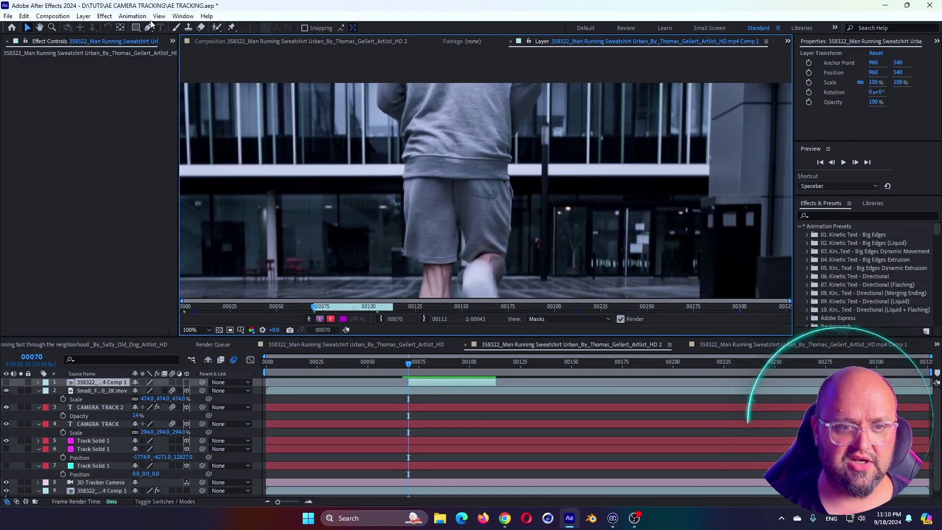
{"action": "left_click", "coordinate": [218, 29]}
{"action": "left_click_drag", "start_coordinate": [400, 110], "coordinate": [410, 84]}
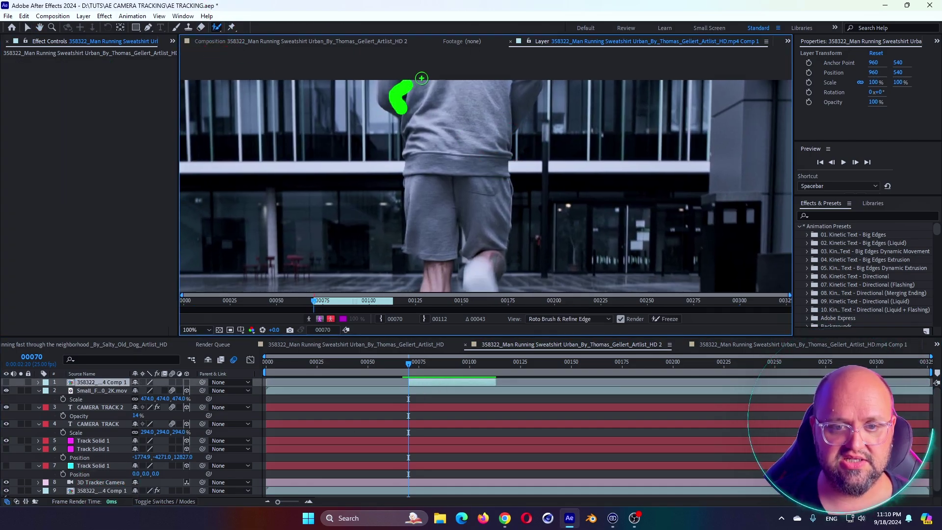
{"action": "left_click_drag", "start_coordinate": [449, 161], "coordinate": [475, 174]}
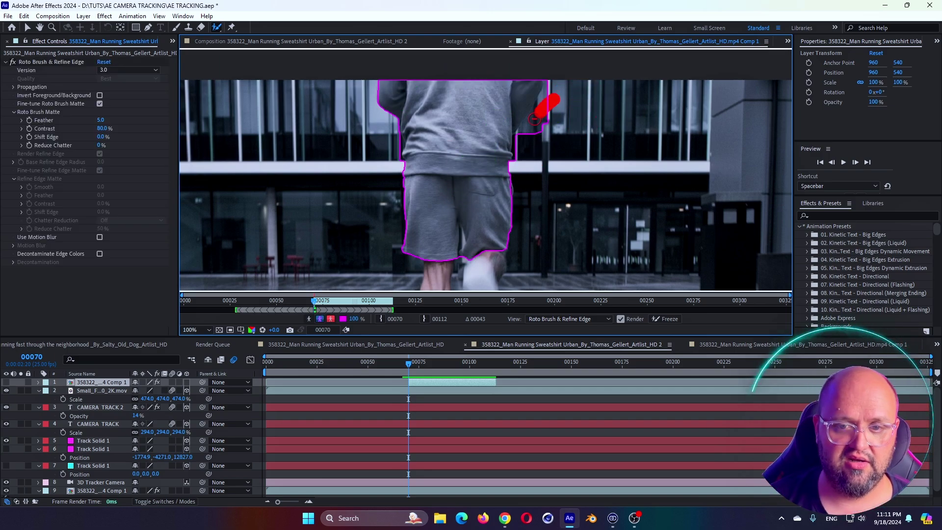
{"action": "left_click_drag", "start_coordinate": [534, 118], "coordinate": [535, 118]}
{"action": "scroll", "coordinate": [535, 118], "scroll_direction": "down", "scroll_amount": 2}
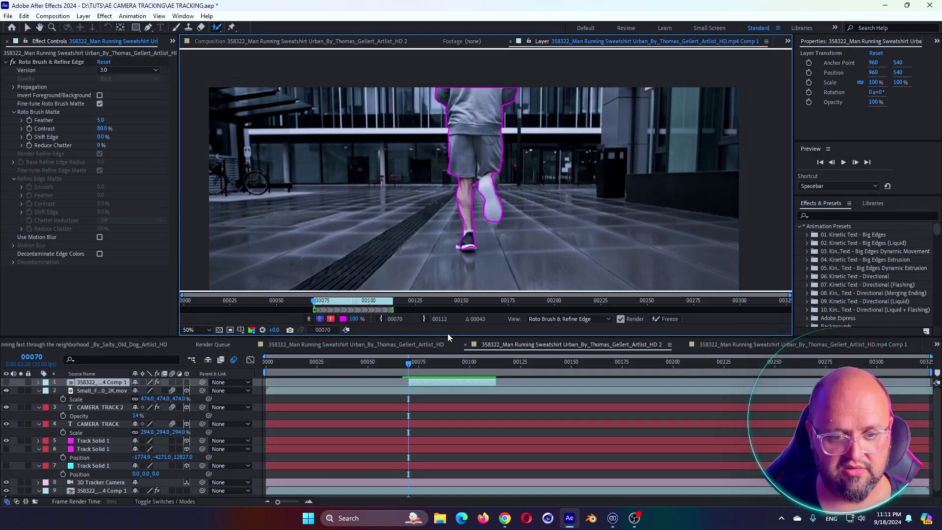
- Propagate the roto matte to frame 00112, freeze it, and set its range to frames 70–112
{"action": "key", "text": "End"}
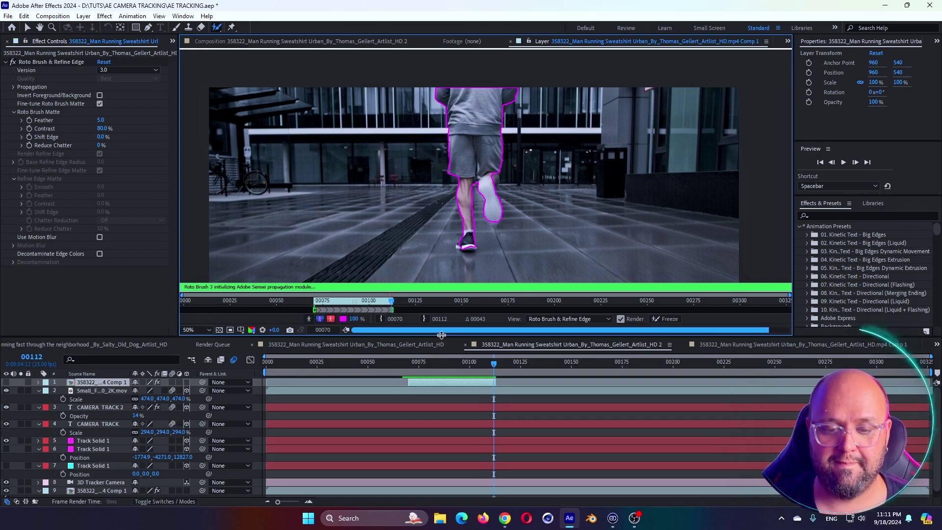
{"action": "left_click", "coordinate": [239, 41]}
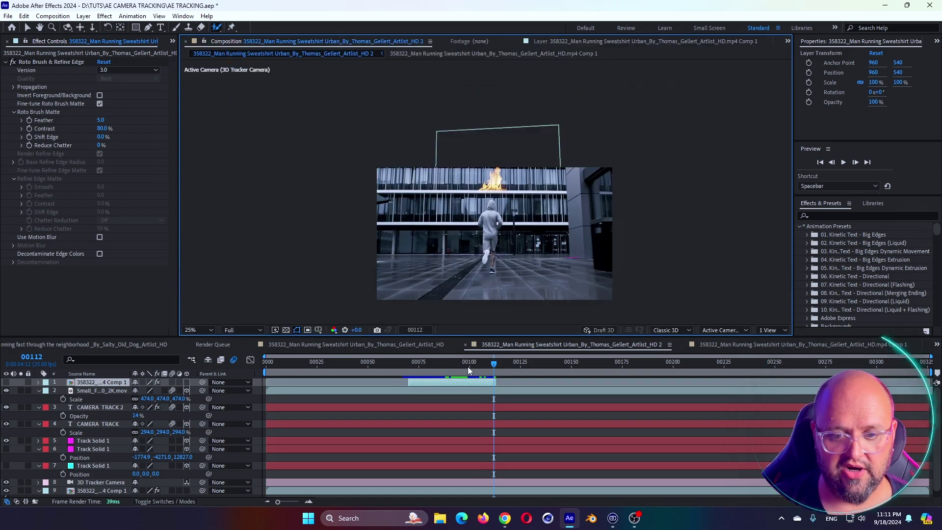
{"action": "left_click_drag", "start_coordinate": [467, 367], "coordinate": [459, 367]}
{"action": "double_click", "coordinate": [440, 382]}
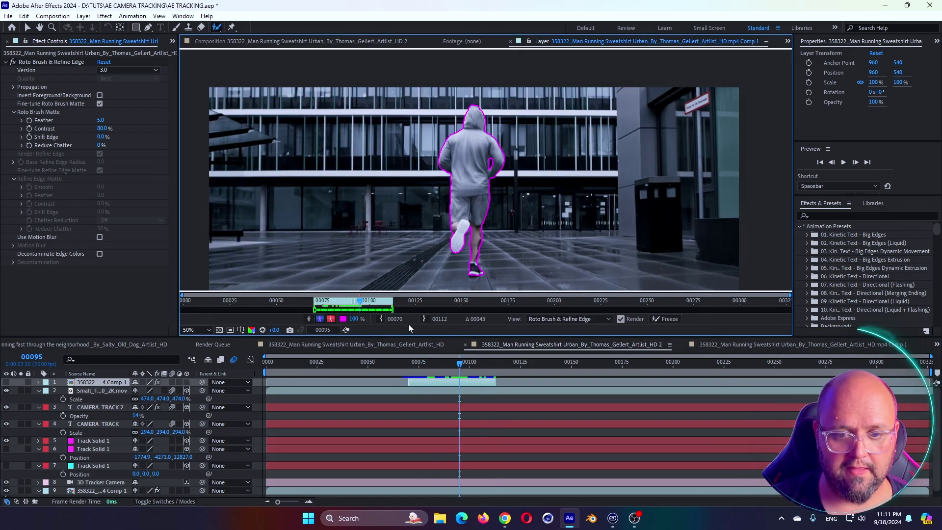
{"action": "left_click", "coordinate": [667, 318]}
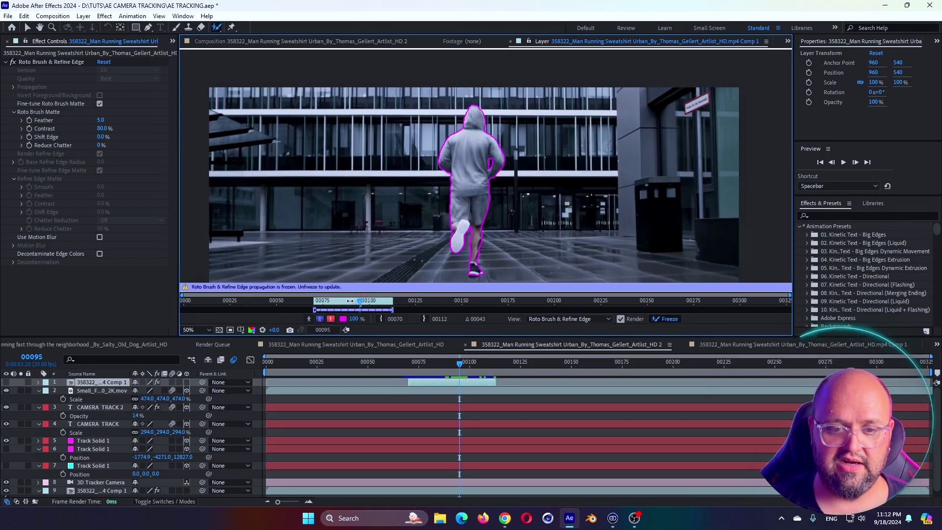
{"action": "left_click_drag", "start_coordinate": [344, 303], "coordinate": [351, 303]}
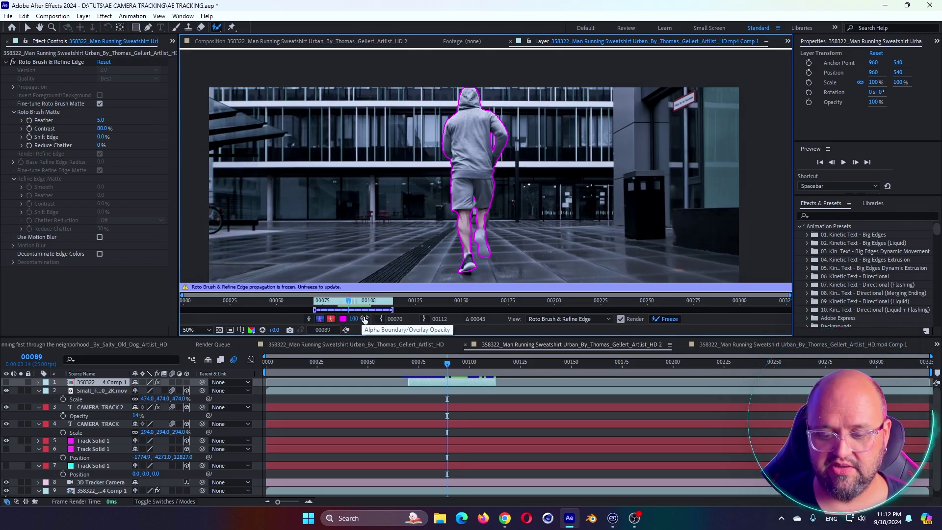
{"action": "left_click", "coordinate": [243, 42]}
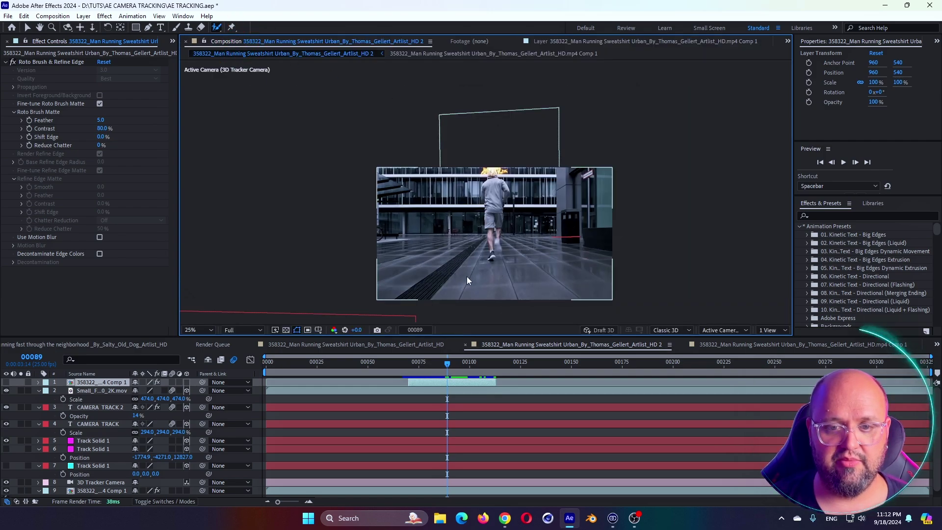
- Set Roto Brush Feather to 0 and scrub from frame 00070 to see the runner pass the text and fire
{"action": "key", "text": "period"}
{"action": "key", "text": "period"}
{"action": "left_click", "coordinate": [408, 364]}
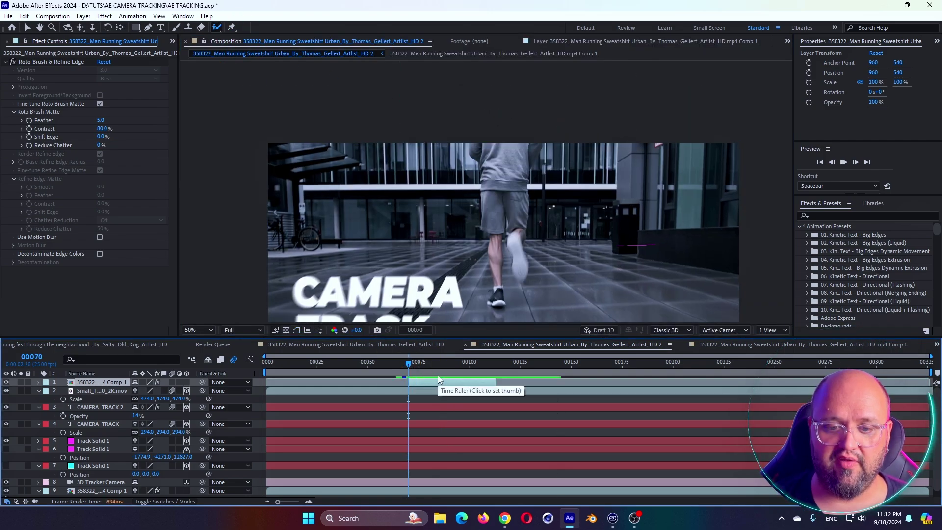
{"action": "left_click_drag", "start_coordinate": [439, 379], "coordinate": [451, 377]}
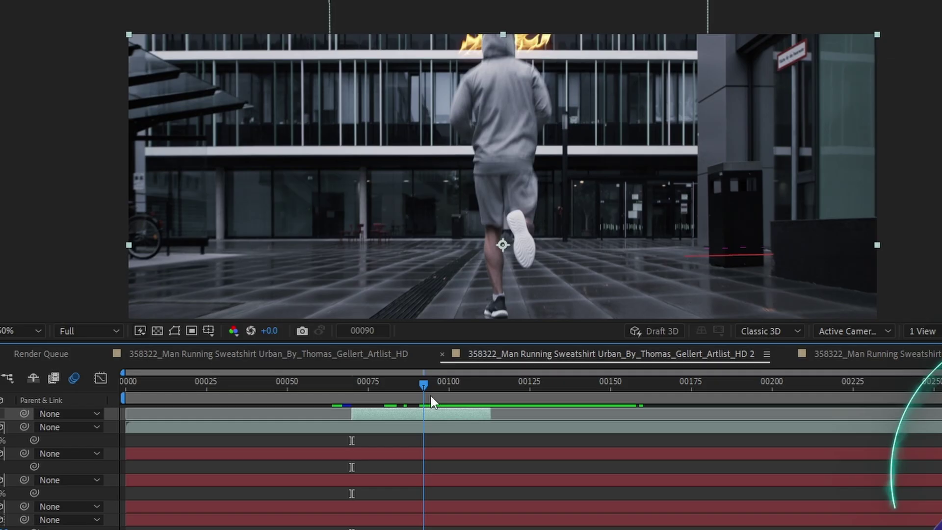
{"action": "left_click_drag", "start_coordinate": [452, 372], "coordinate": [505, 374]}
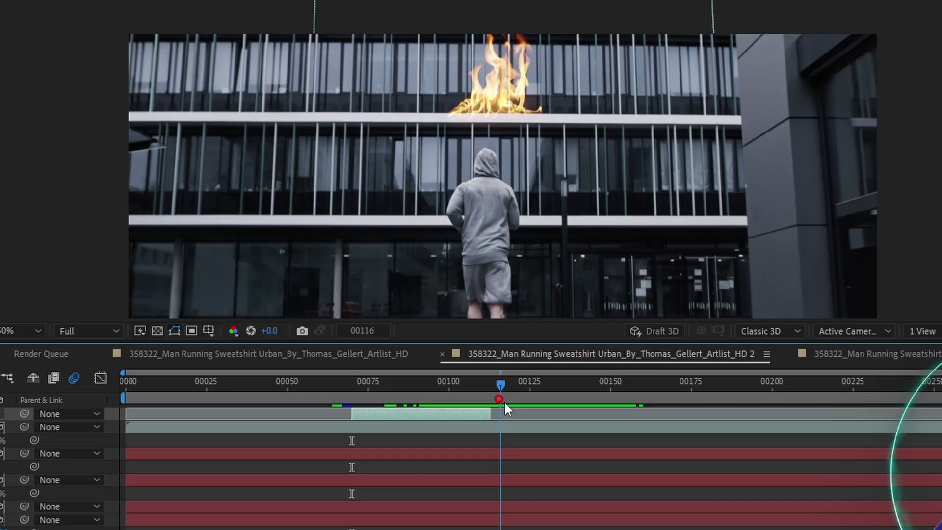